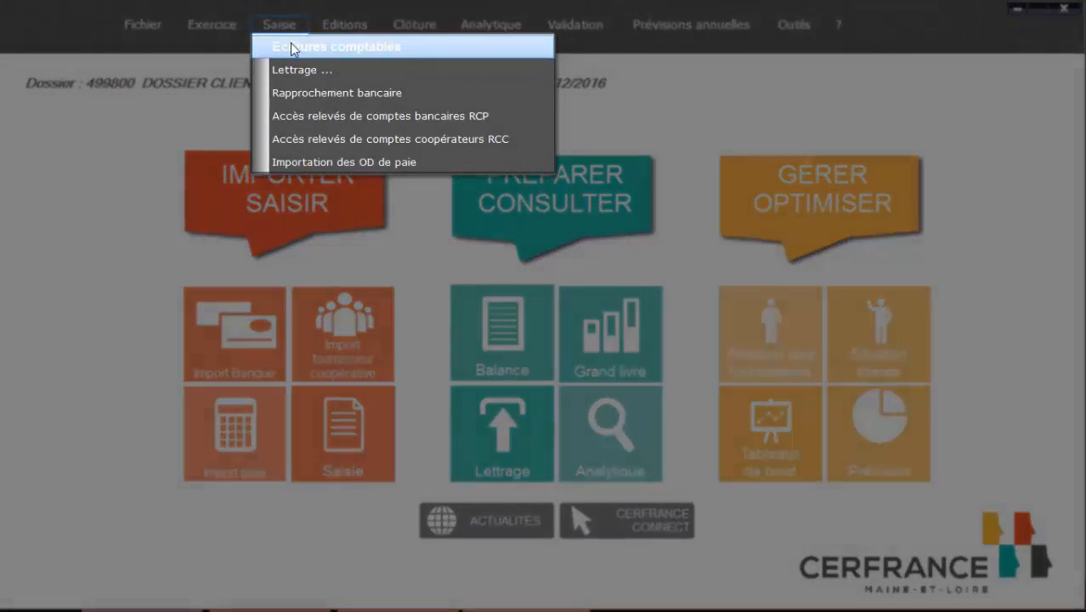
Open the accounting entries (Ecritures comptables) for journal 21, BANQUE 1
left_click(289, 46)
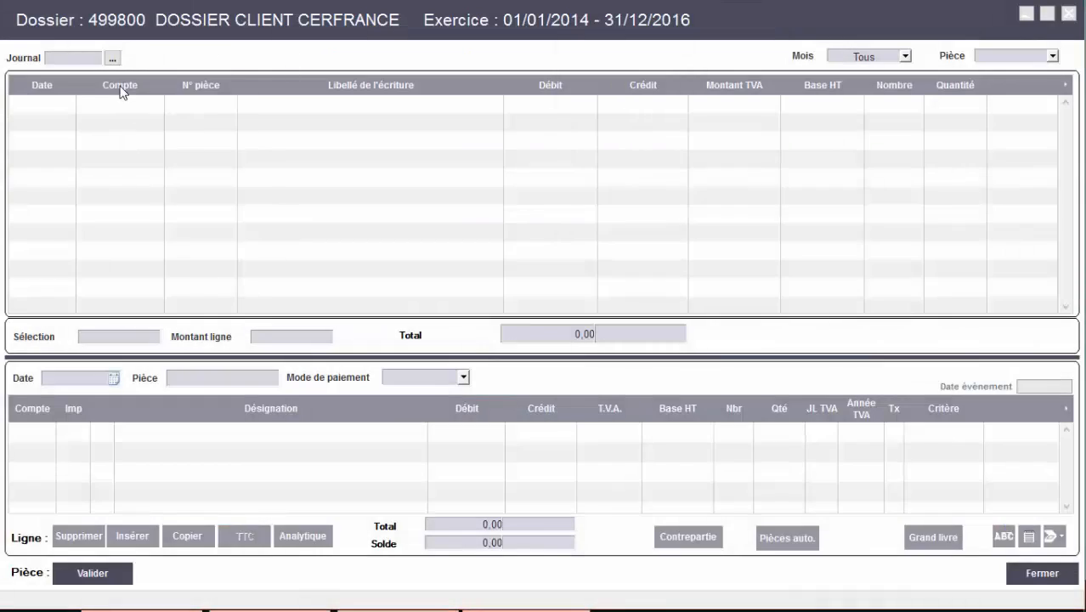
left_click(112, 58)
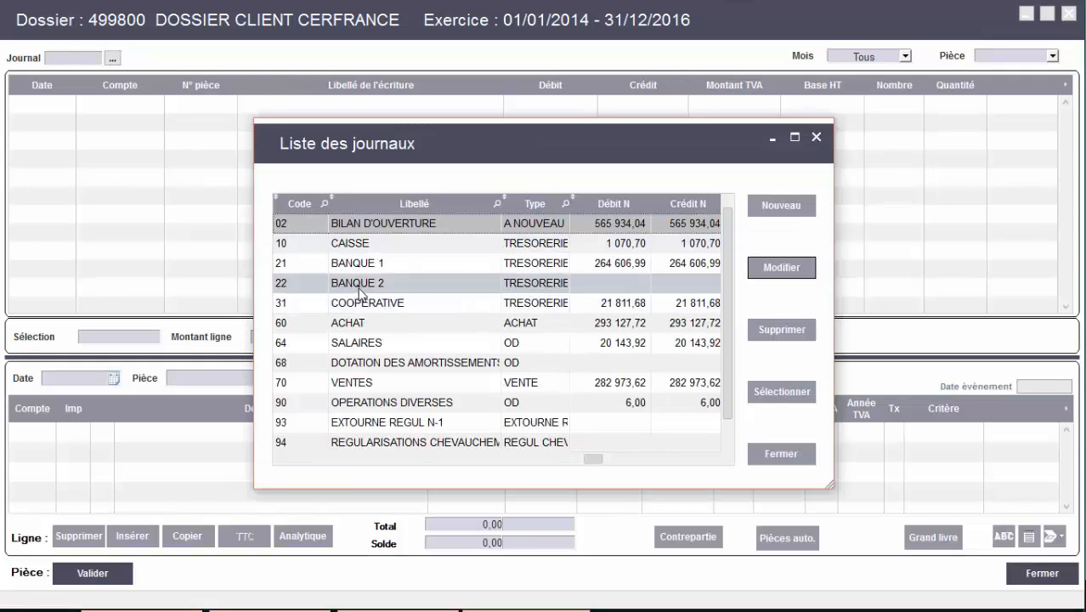
double_click(369, 265)
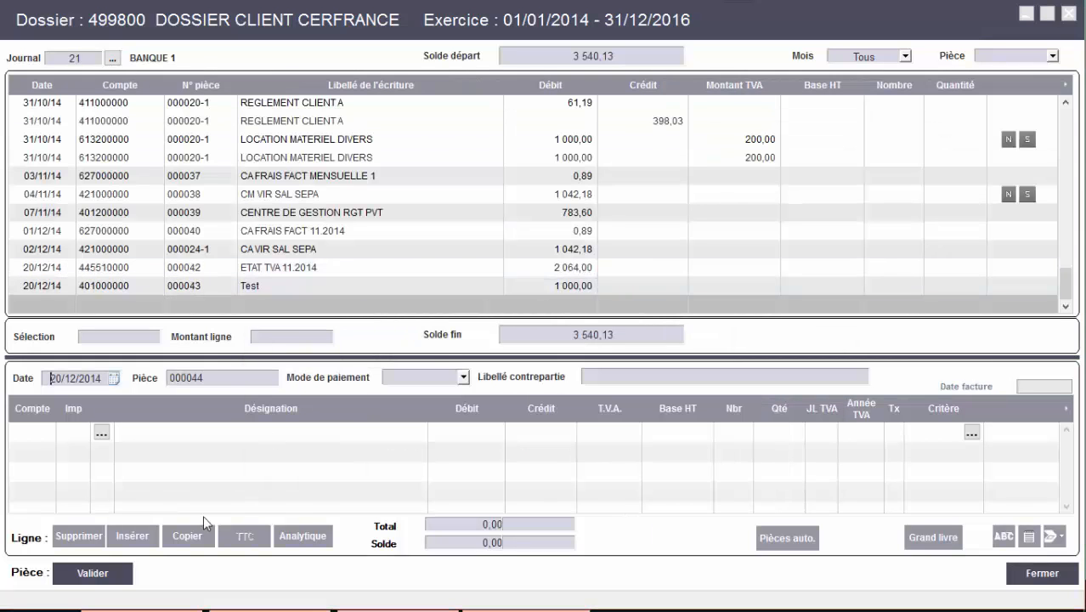
Load the 398,03 REGLEMENT CLIENT A entry, view the list of automatic pieces, and close the list
left_click(321, 128)
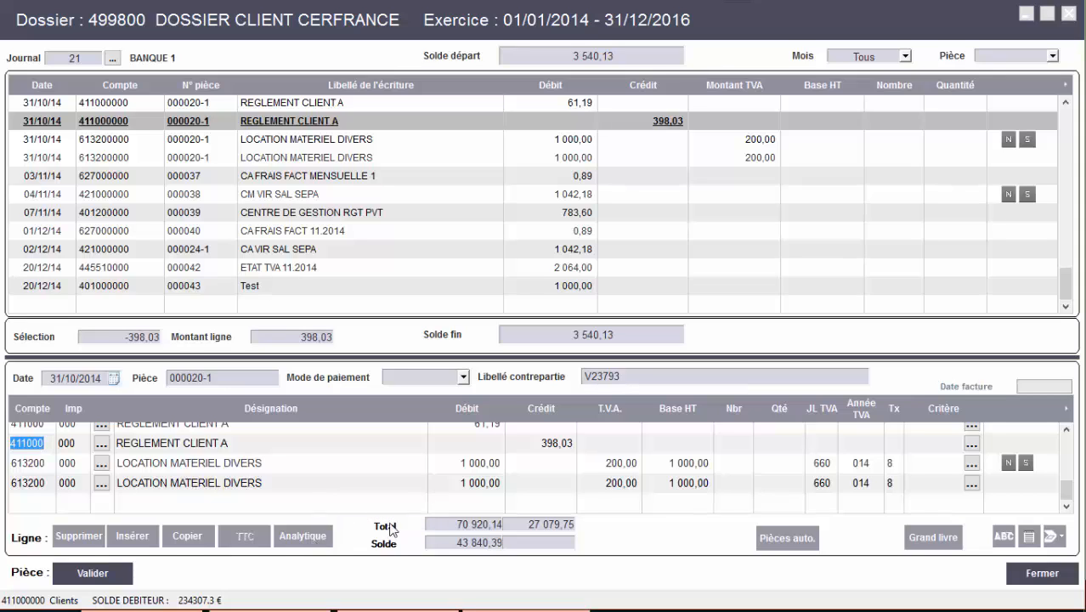
left_click(788, 538)
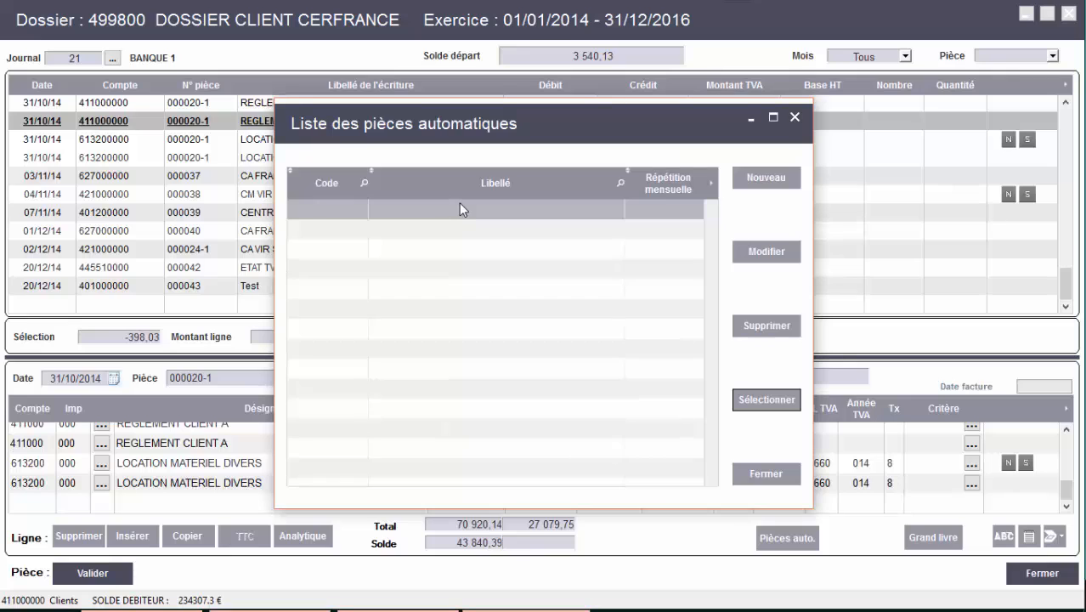
left_click(764, 476)
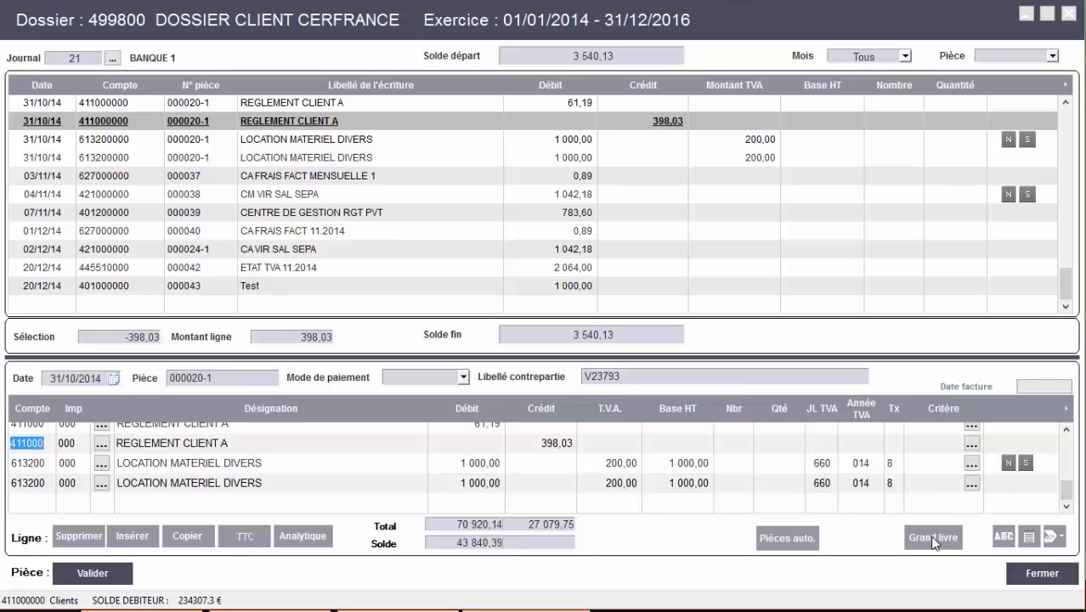
Open the general ledger, view the BANQUE 1 account's entries through to the end, and close the ledger
left_click(933, 538)
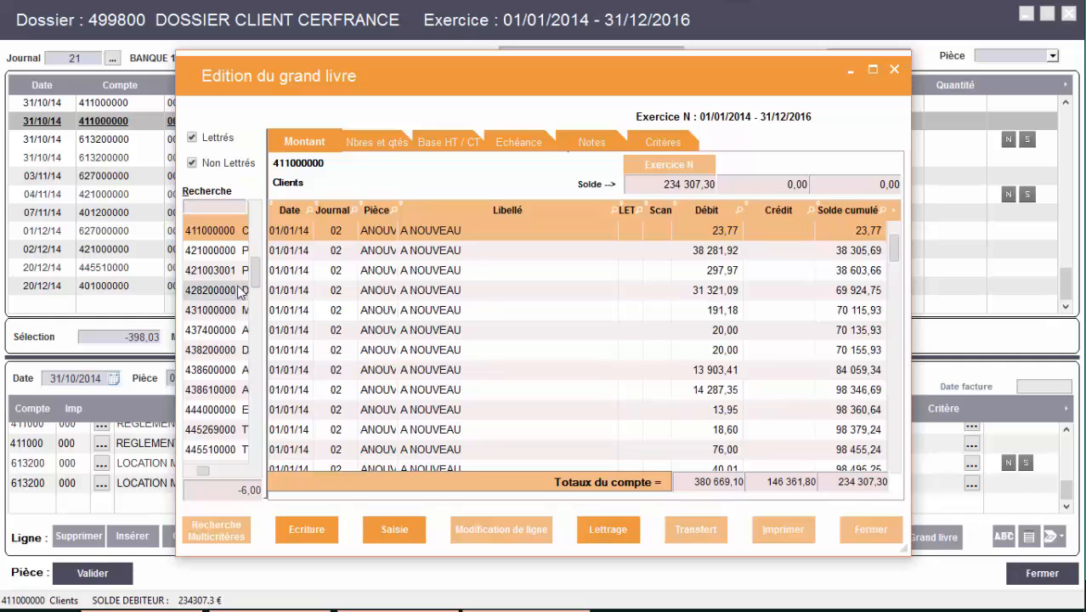
left_click_drag(254, 269, 253, 312)
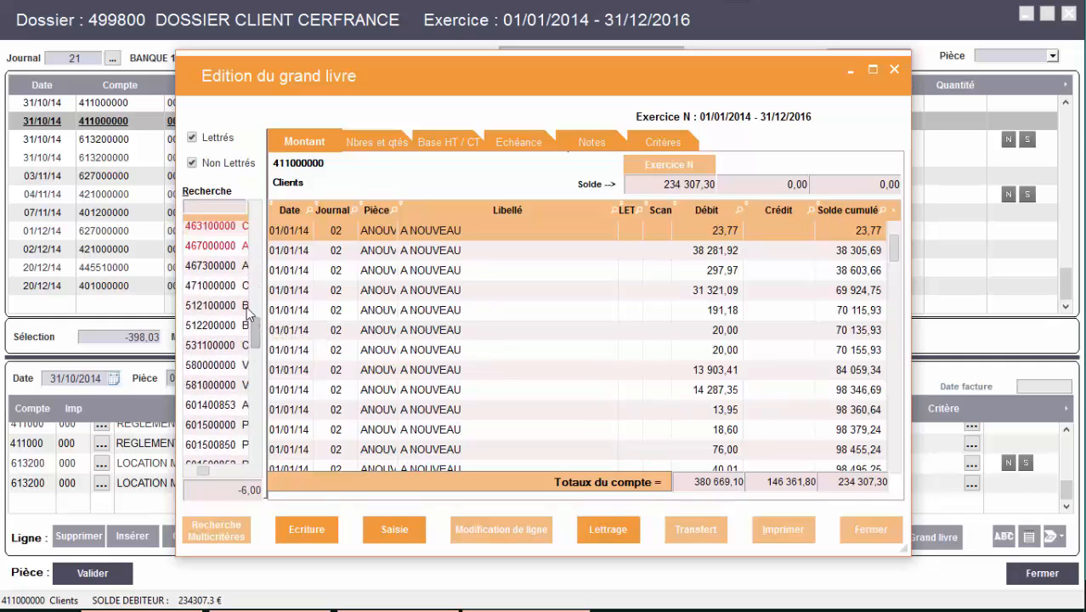
left_click(208, 309)
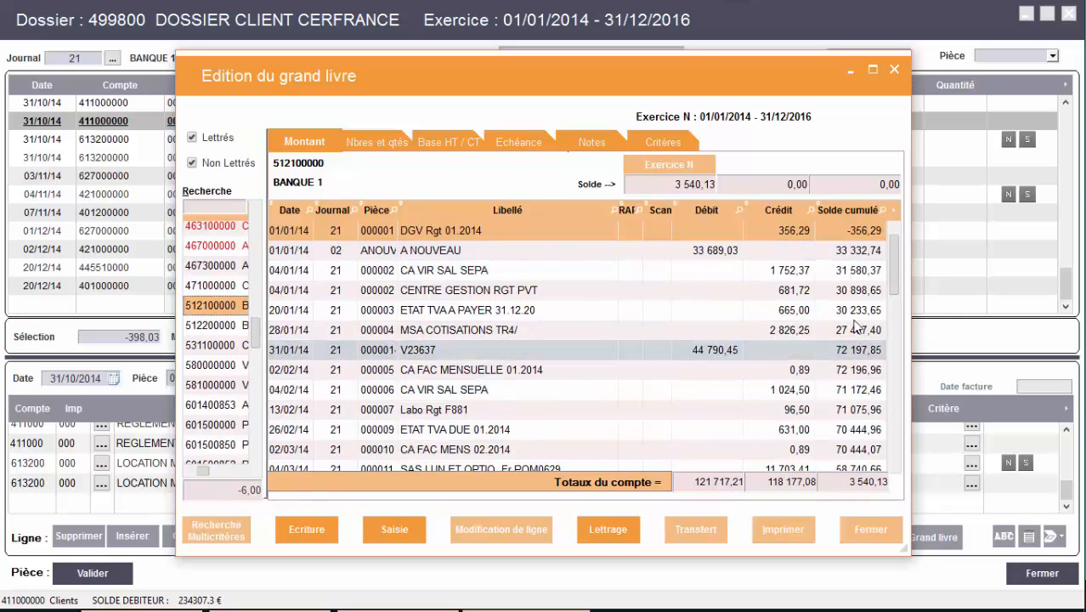
left_click_drag(894, 287, 914, 458)
left_click(896, 521)
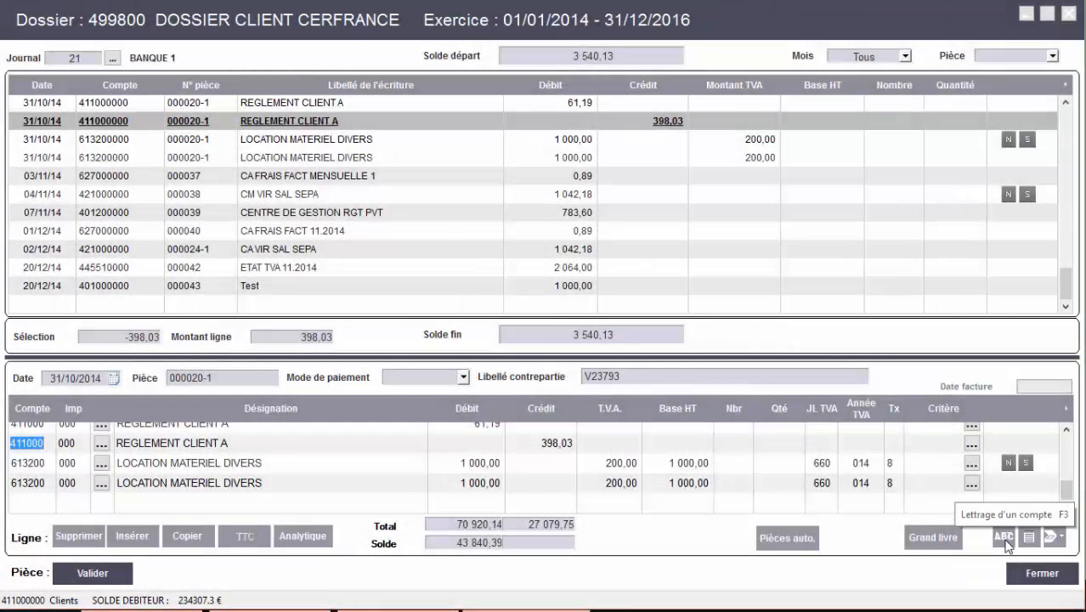
View the Lettrage window for the Clients account, close it, and return to the 398,03 REGLEMENT CLIENT A line
left_click(1005, 537)
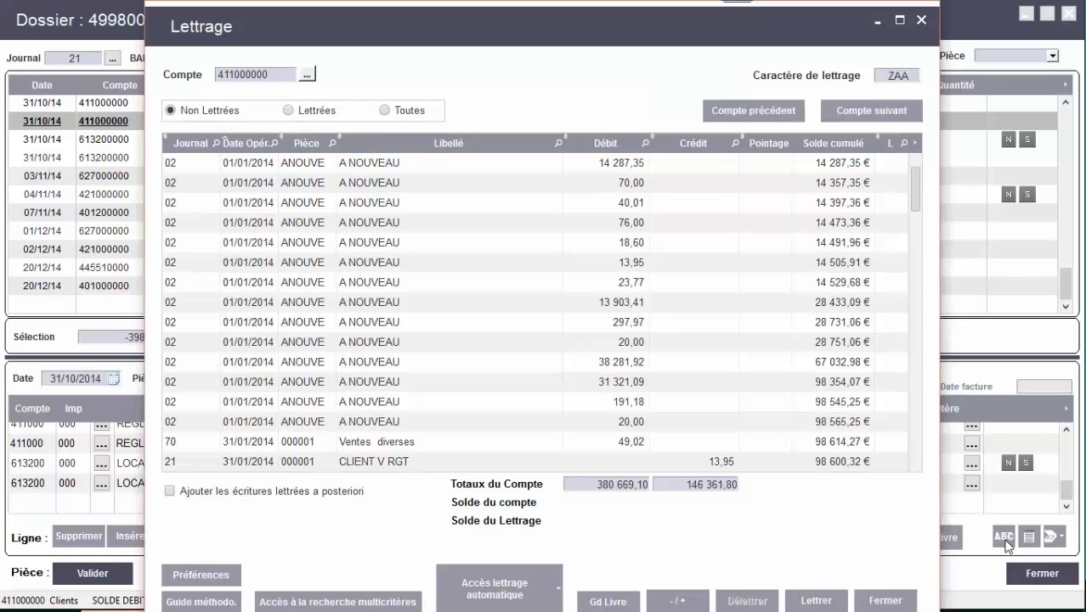
left_click(921, 19)
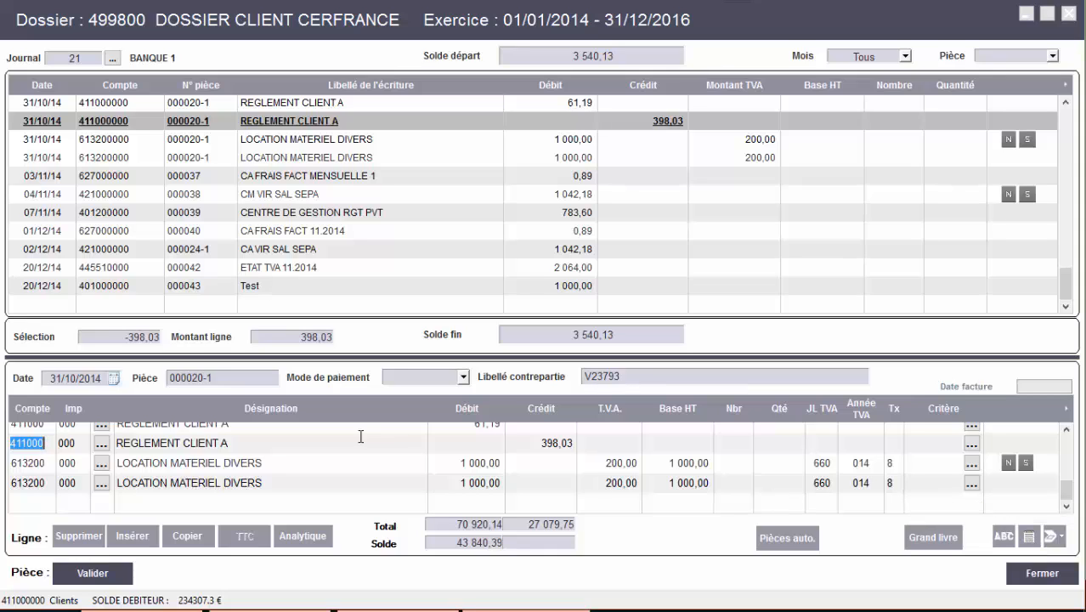
left_click(258, 441)
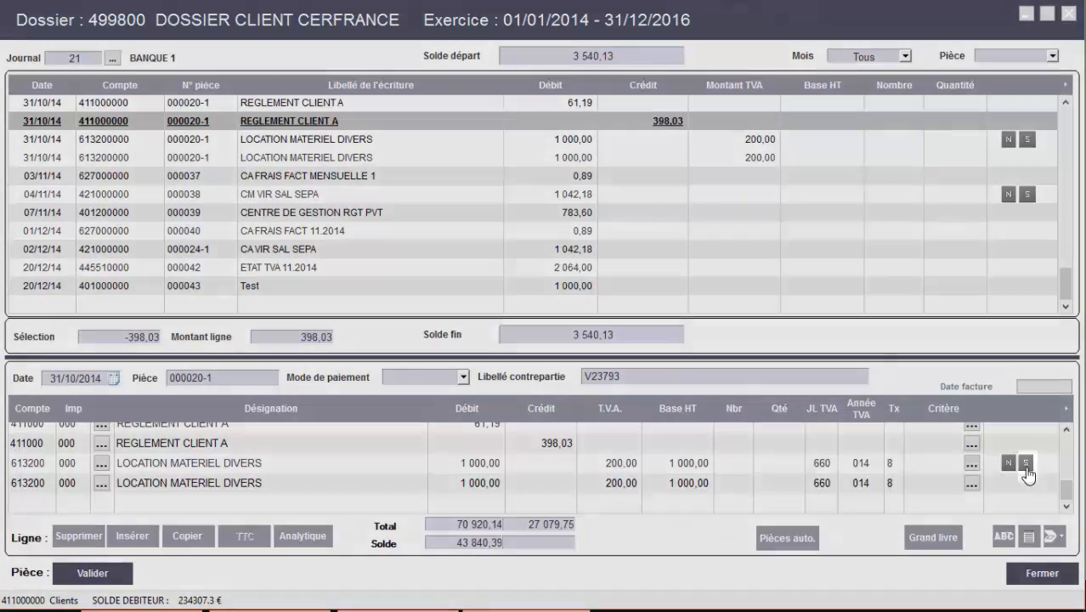
Check the N and S indicators on the first LOCATION MATERIEL DIVERS line and view the attached-document options
left_click(1026, 463)
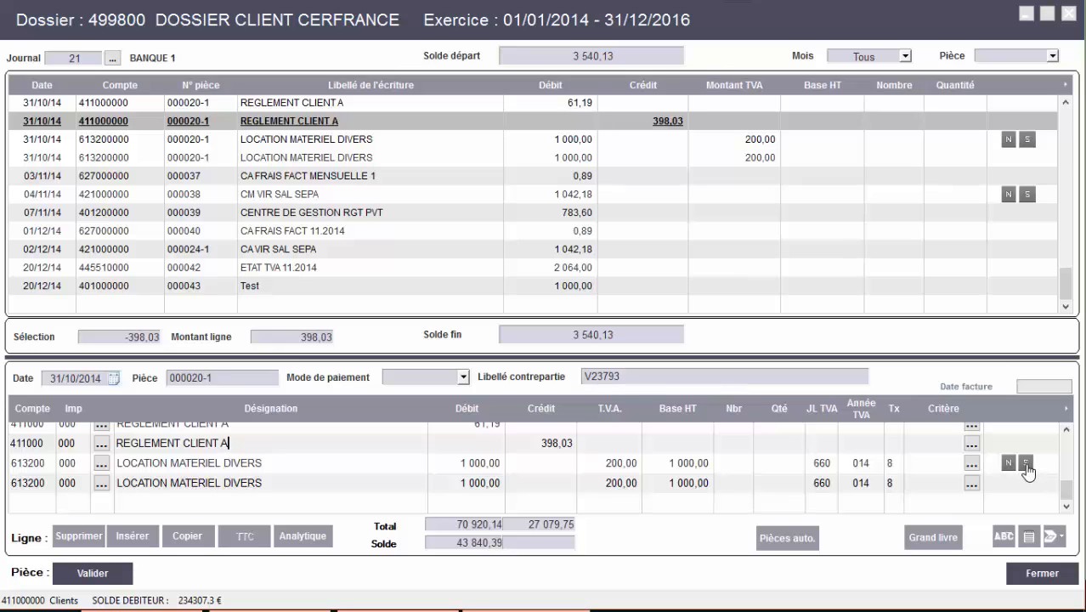
left_click(1008, 463)
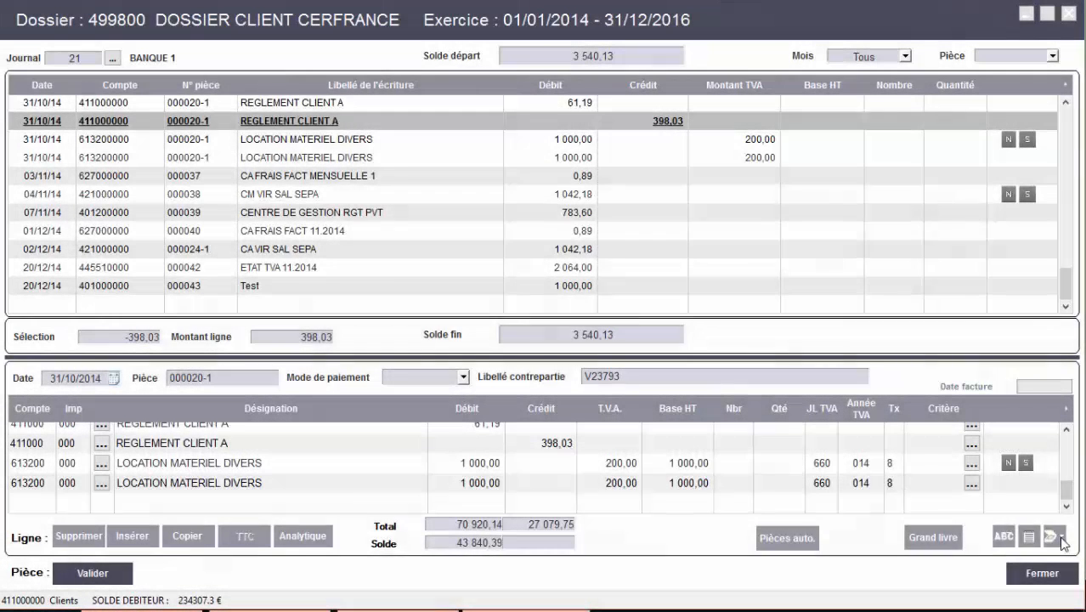
left_click(1055, 538)
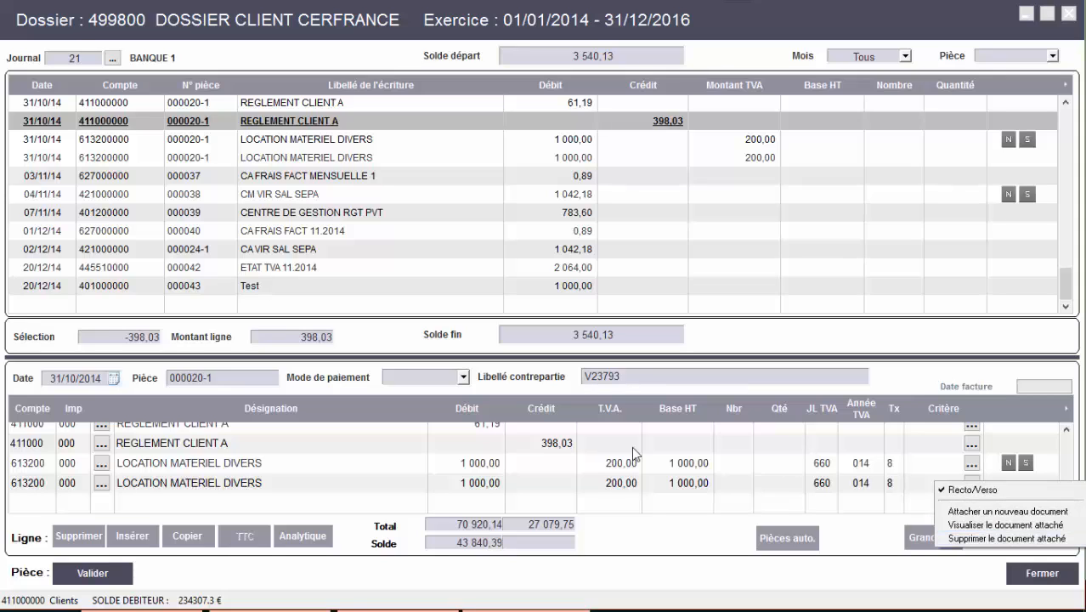
left_click(250, 456)
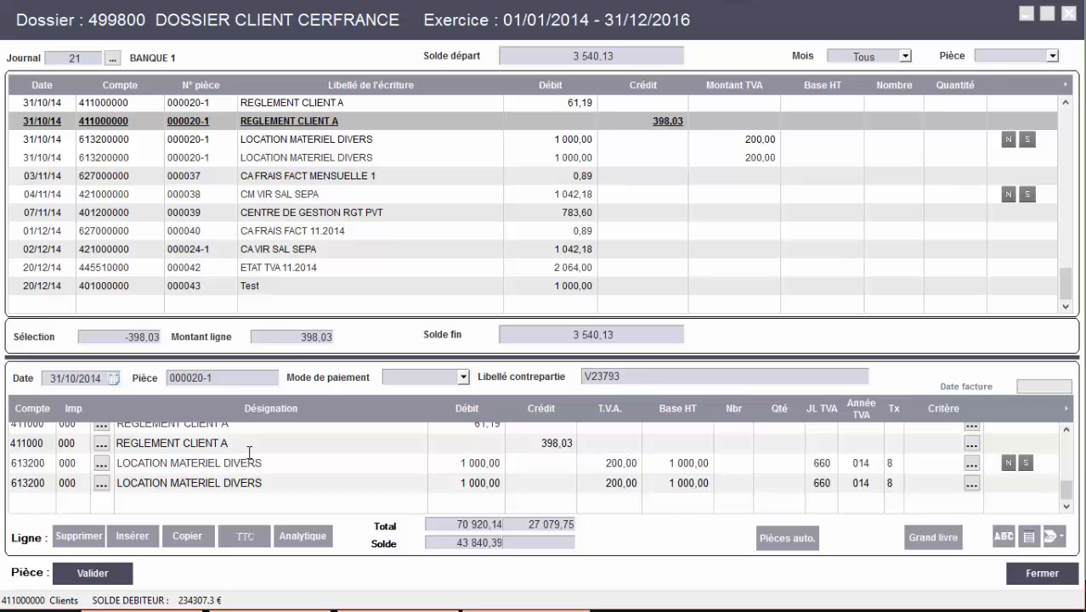
Enter a debit of 1200 on the last LOCATION MATERIEL DIVERS line and apply the 20.0 % VAT calculation
right_click(247, 448)
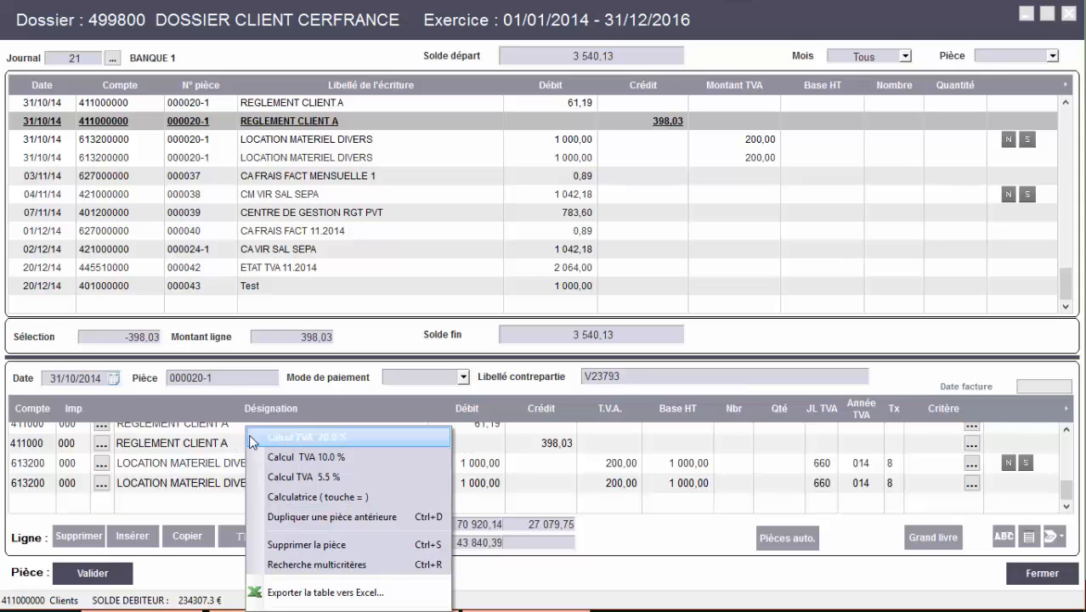
left_click(475, 490)
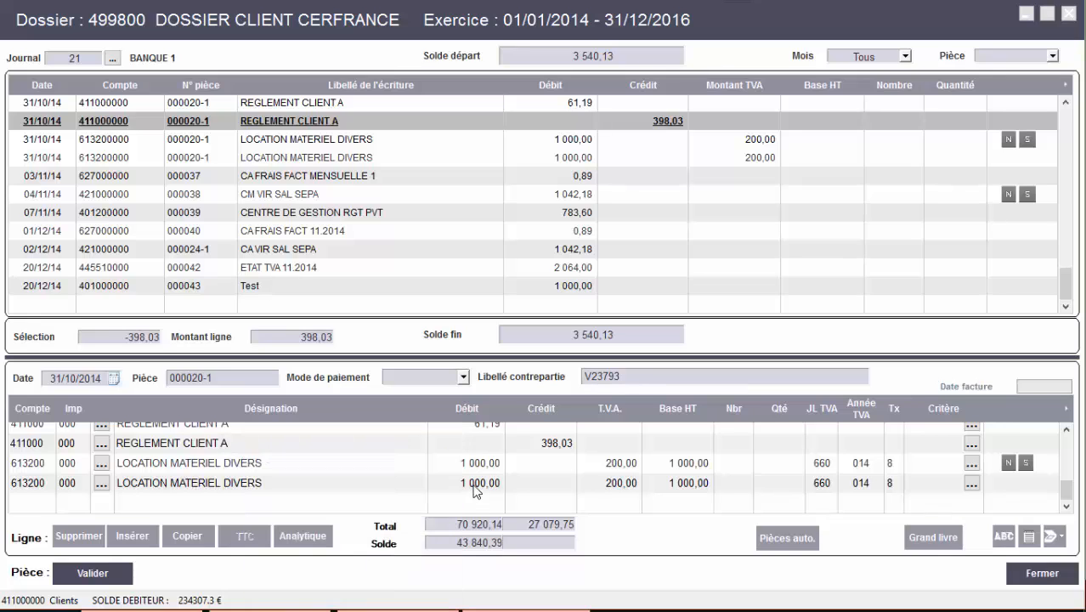
left_click(474, 484)
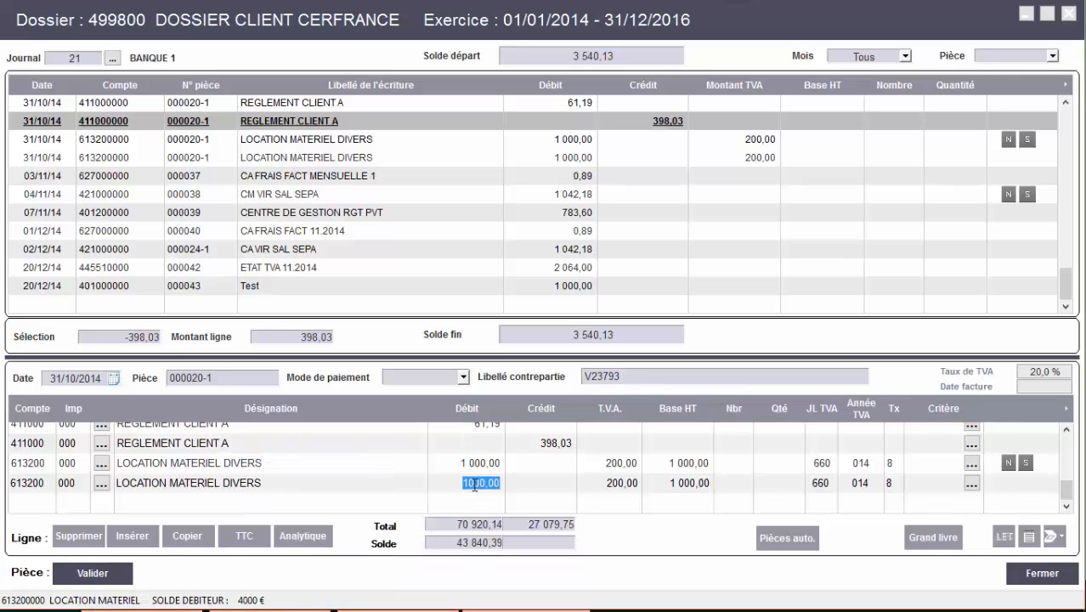
type("1200")
right_click(474, 484)
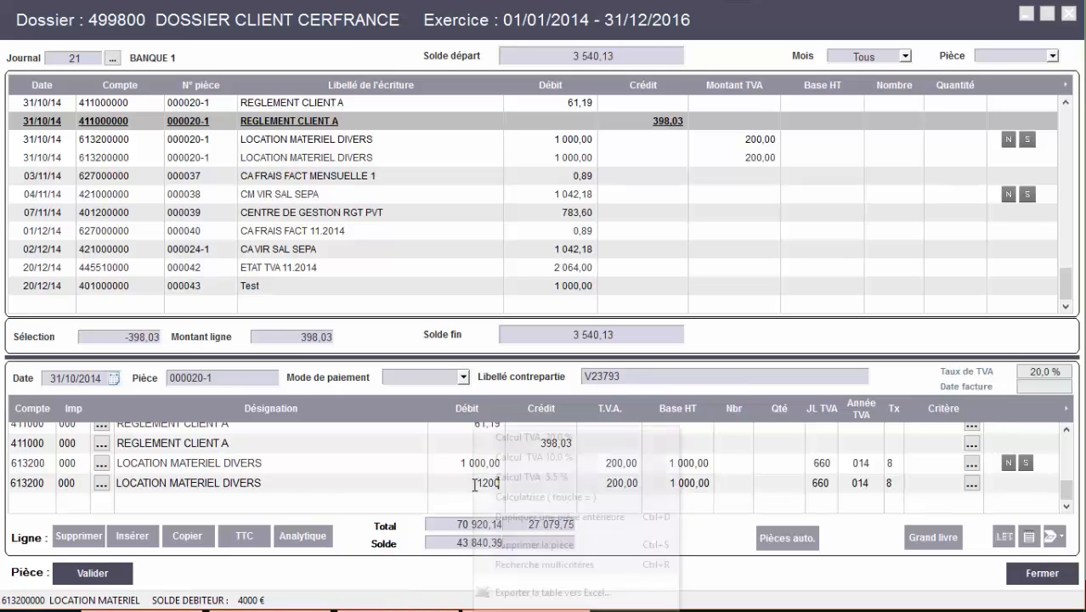
left_click(542, 435)
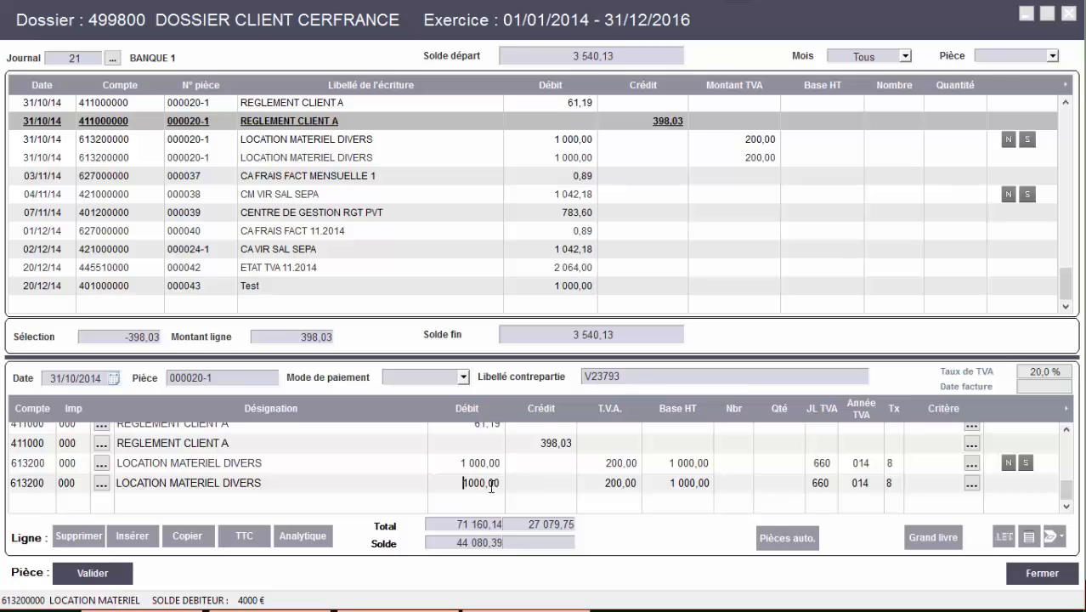
Open the calculator on the last LOCATION MATERIEL DIVERS line's debit amount and cancel it
left_click(249, 464)
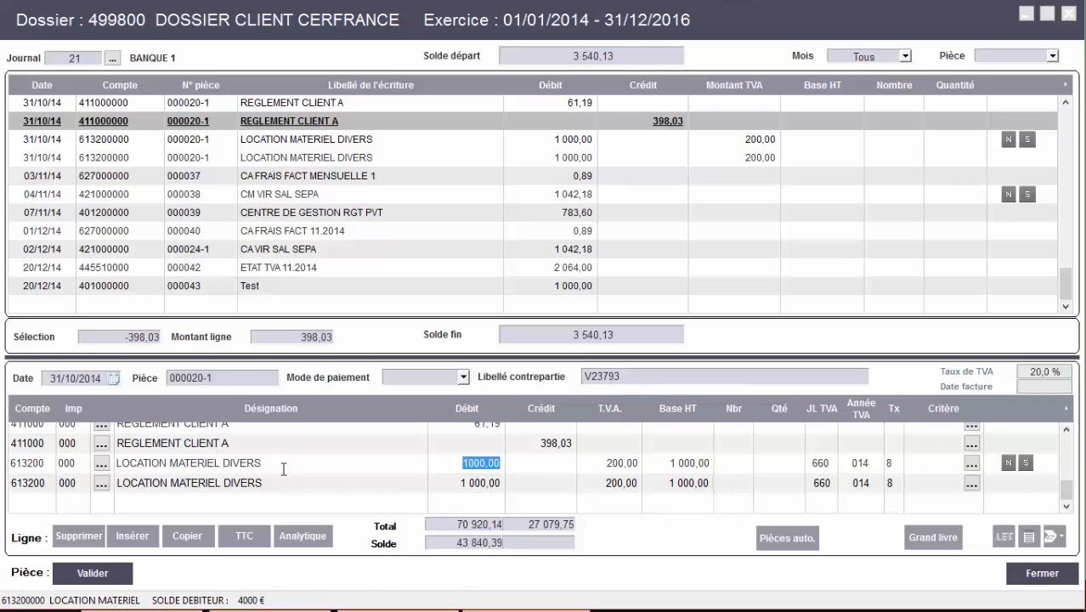
right_click(256, 468)
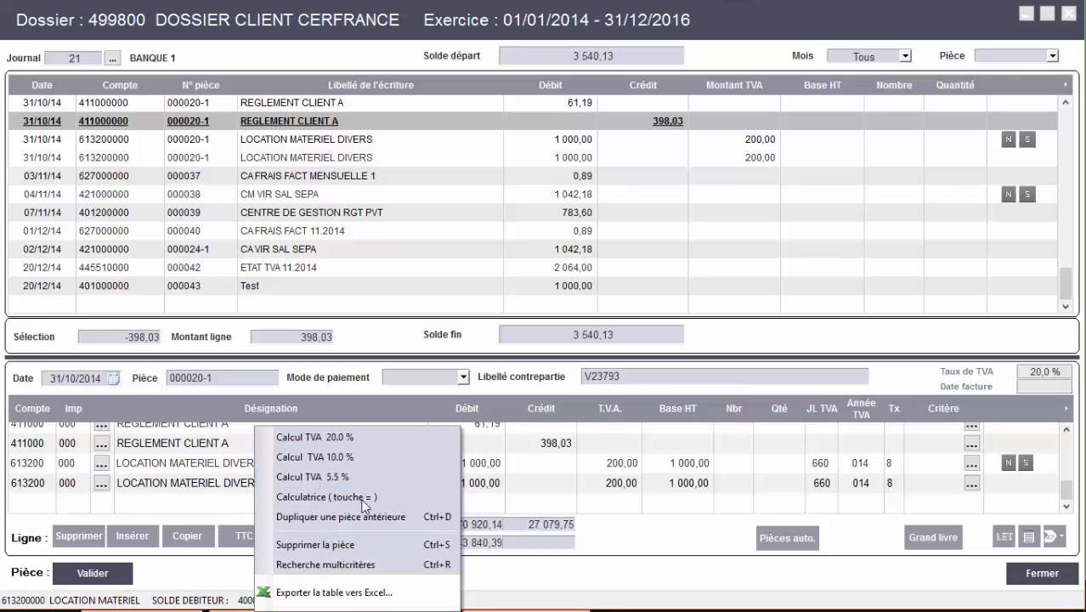
left_click(478, 491)
left_click(478, 485)
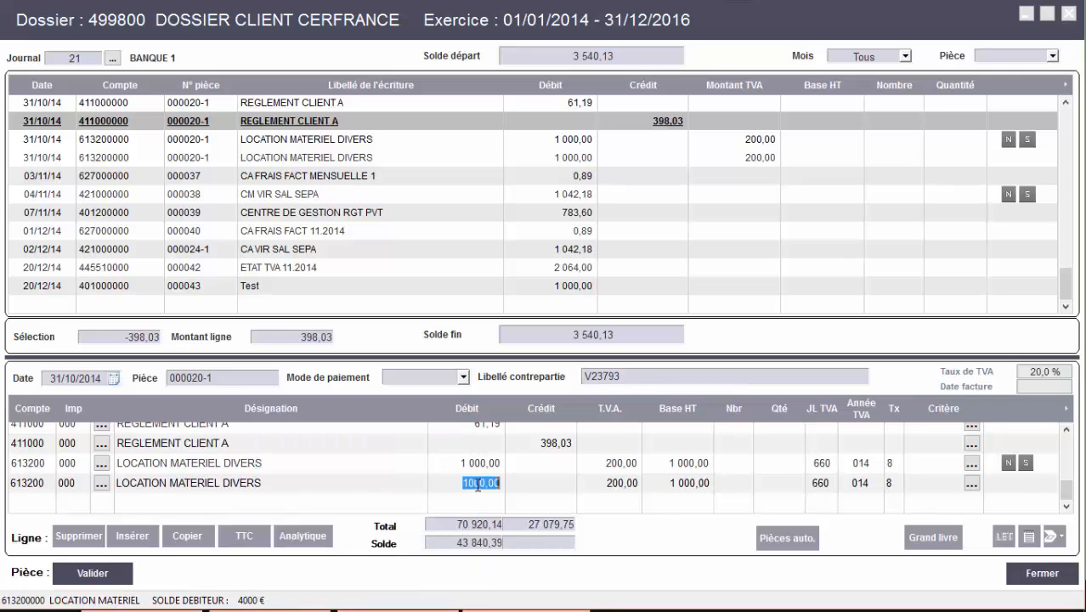
double_click(477, 484)
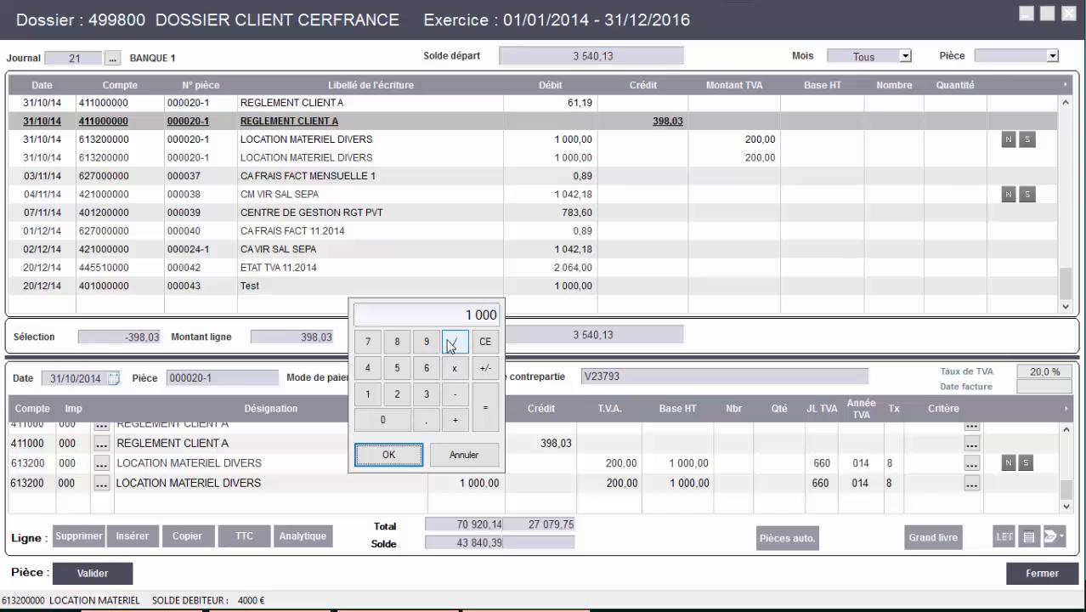
left_click(472, 455)
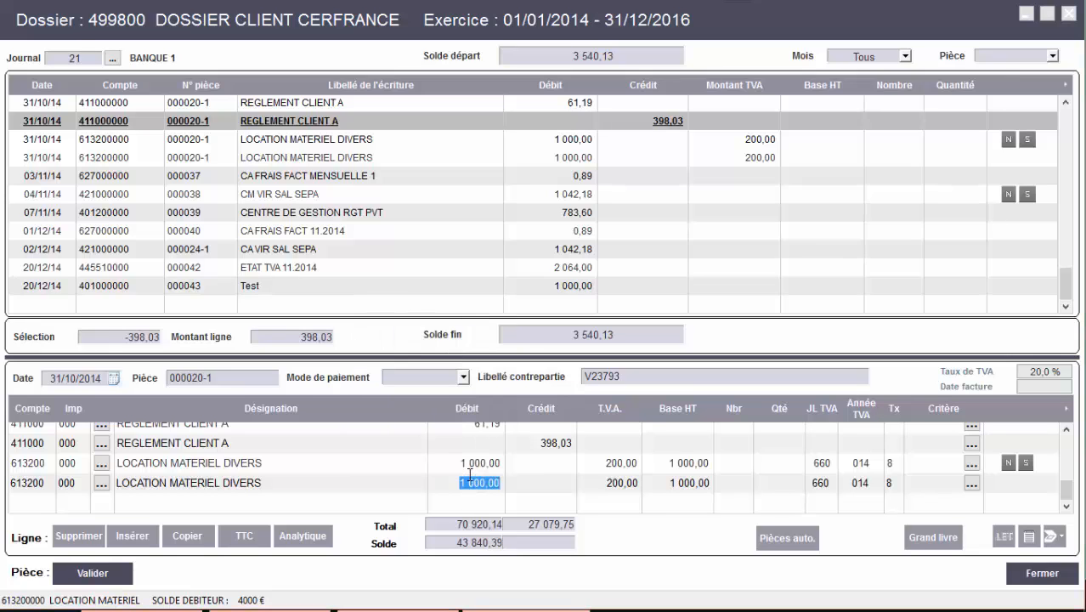
Open the multi-criteria search, examine its journal, amount, tolerance, piece and entry-label criteria, and close it
right_click(279, 483)
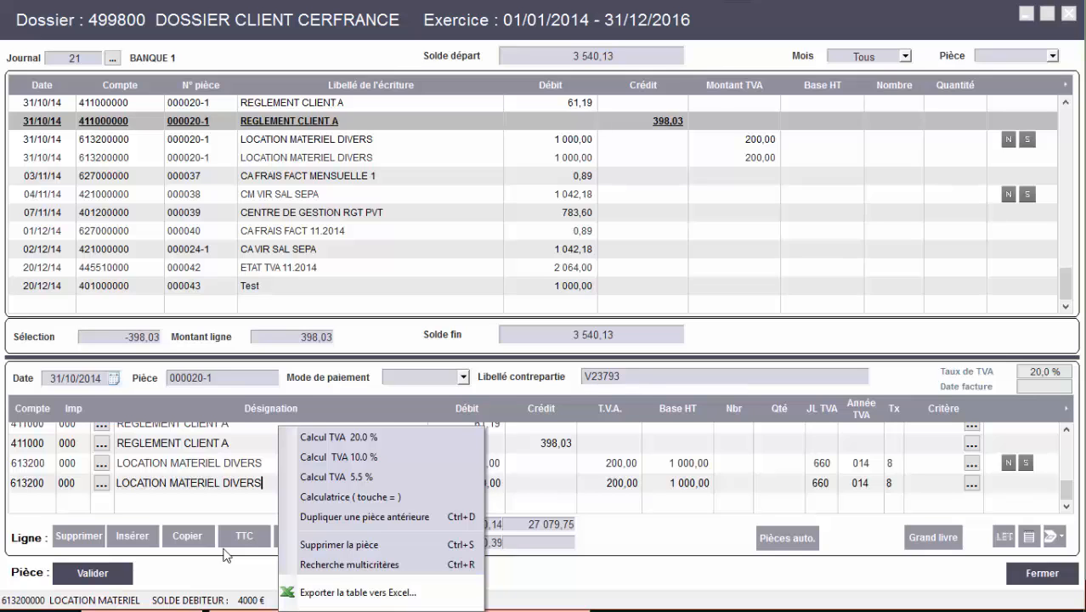
left_click(343, 563)
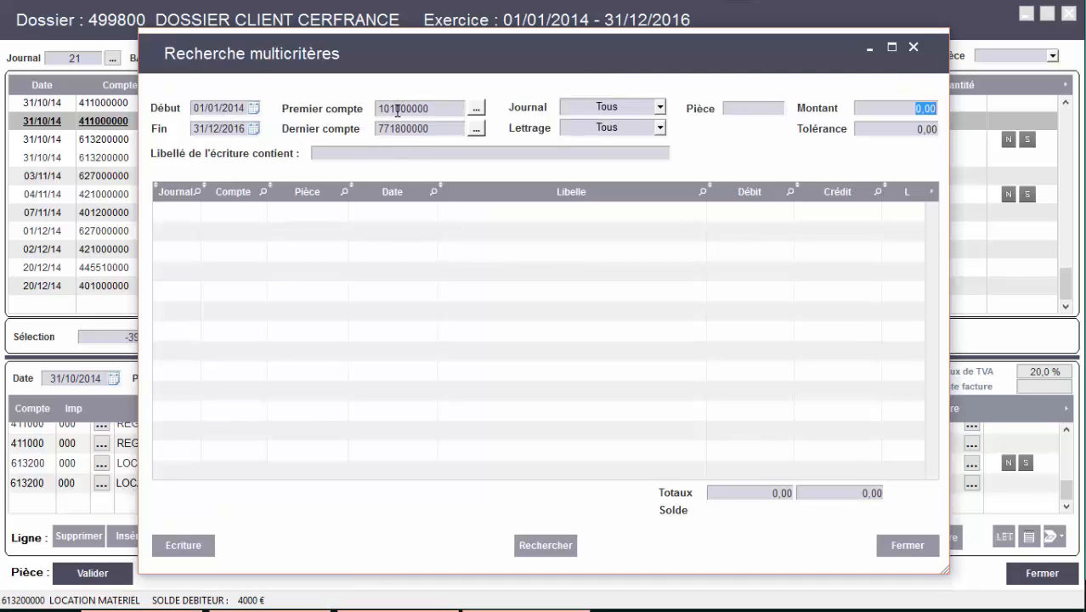
left_click(618, 109)
left_click(617, 108)
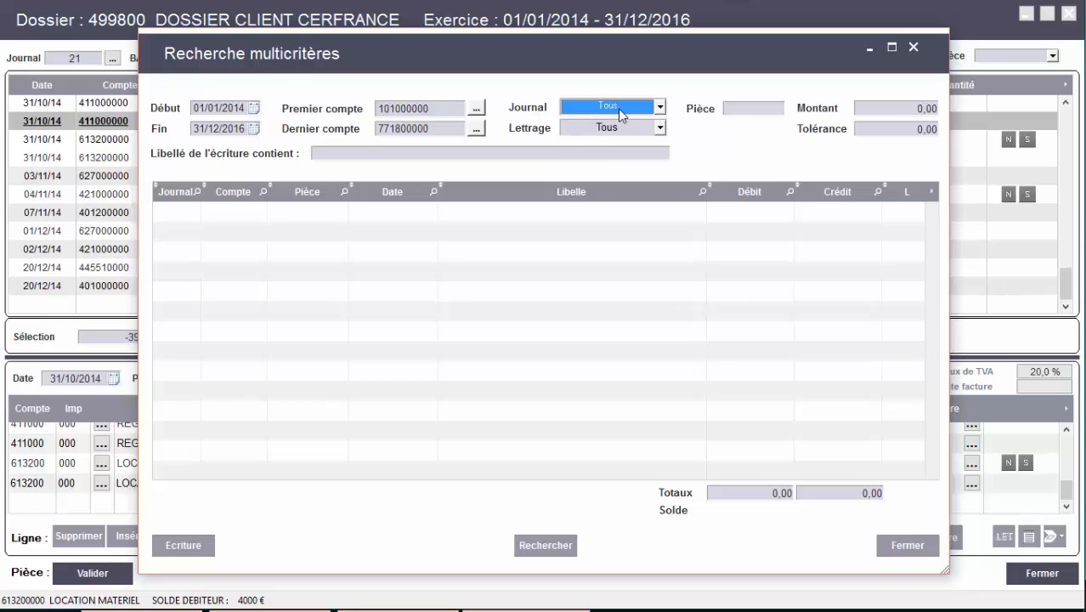
left_click(886, 110)
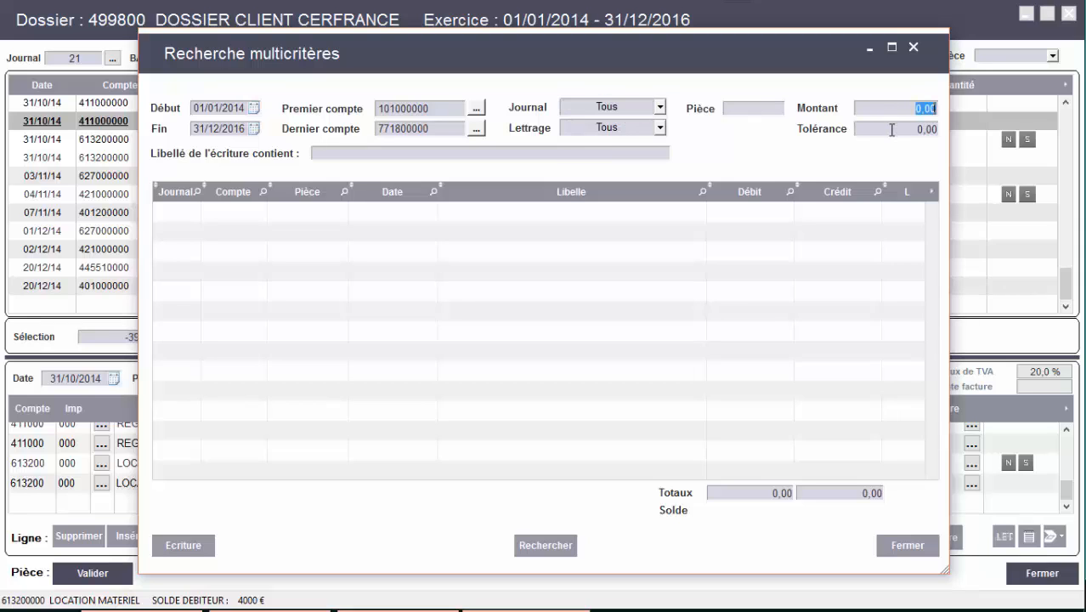
left_click(891, 128)
left_click(895, 109)
left_click(880, 130)
left_click(894, 108)
left_click(934, 129)
left_click(755, 108)
left_click(340, 157)
left_click(909, 544)
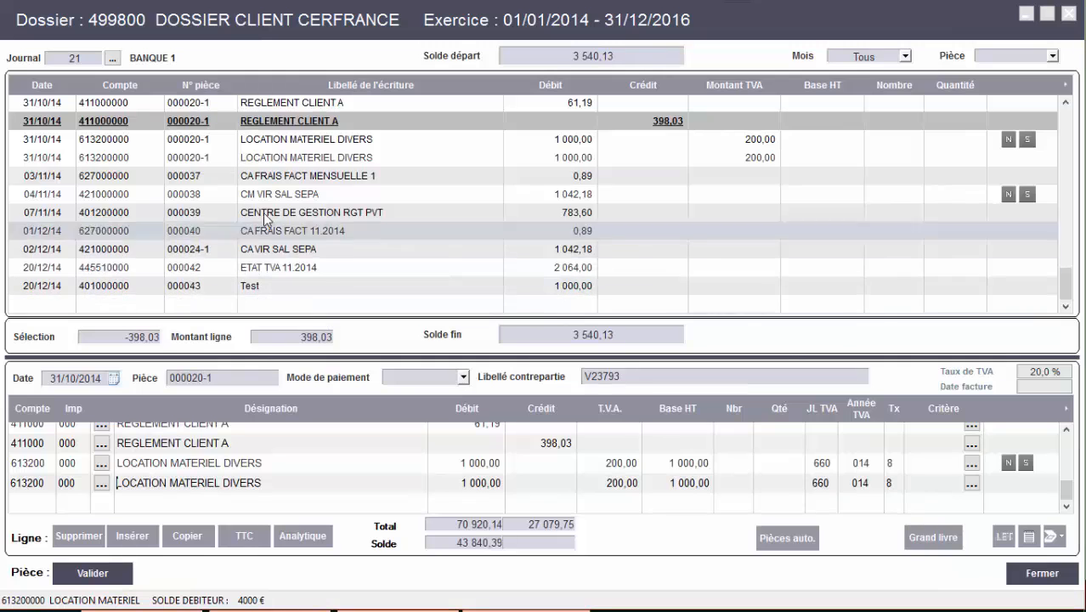
Open the piece cancellation for the CA FRAIS FACT MENSUELLE 1 entry, review its journal, date and piece fields, and dismiss it
left_click(224, 173)
left_click(582, 331)
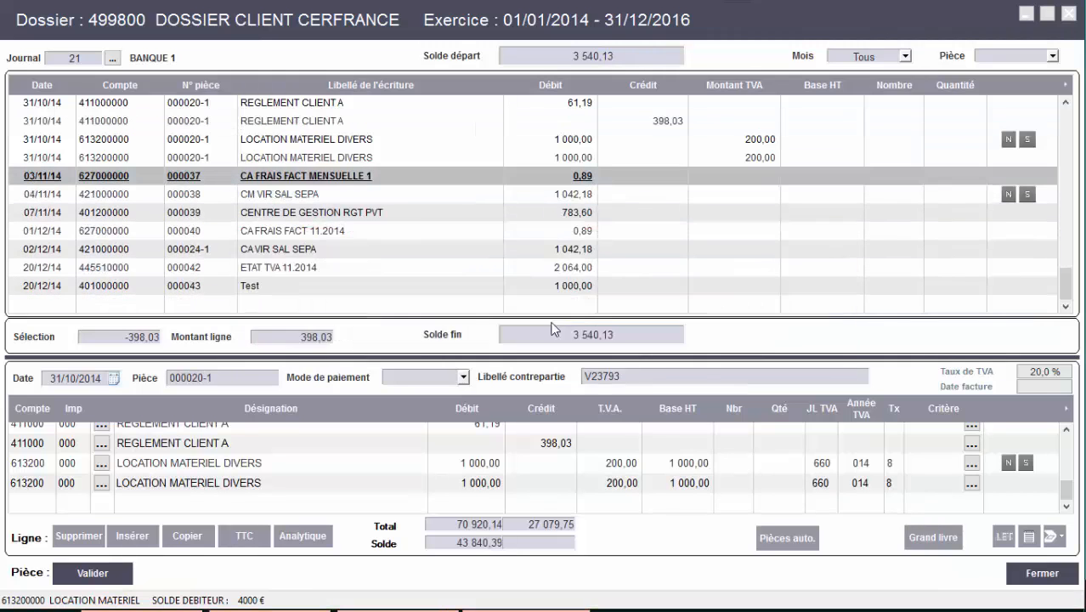
right_click(332, 176)
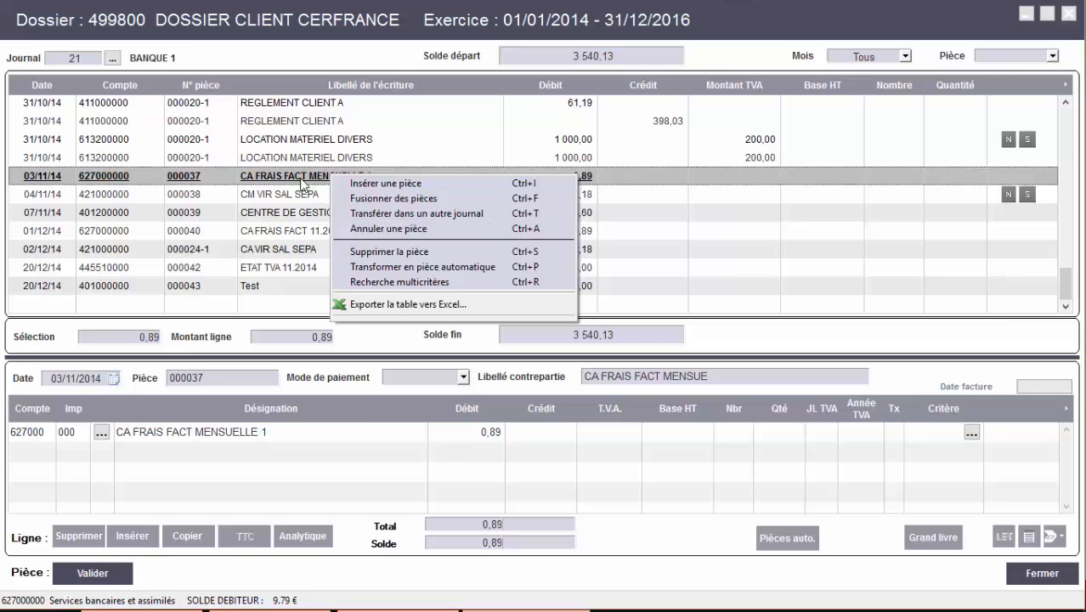
left_click(395, 231)
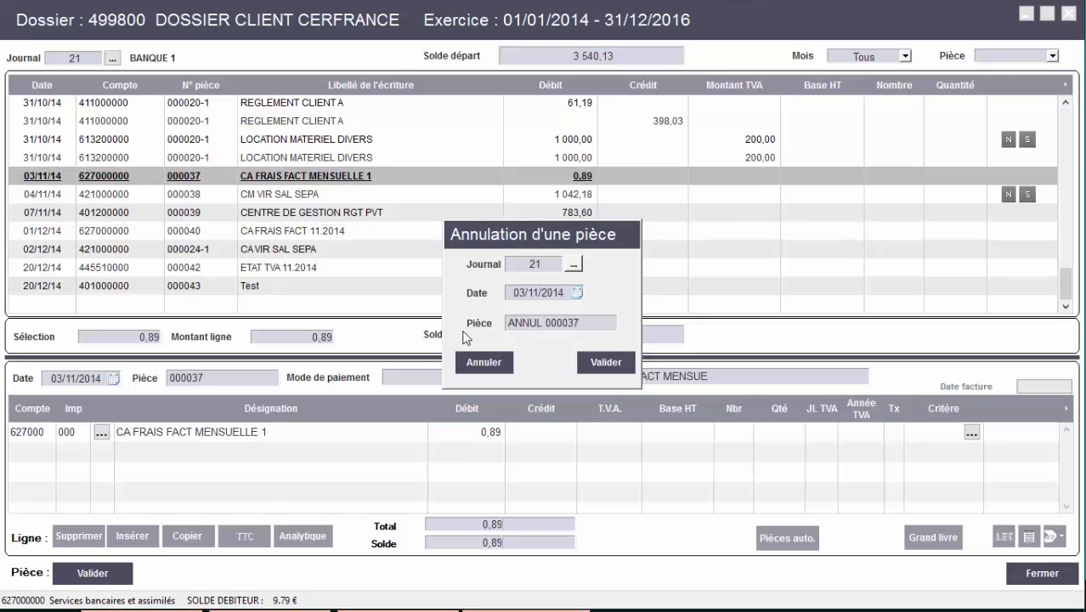
left_click(484, 364)
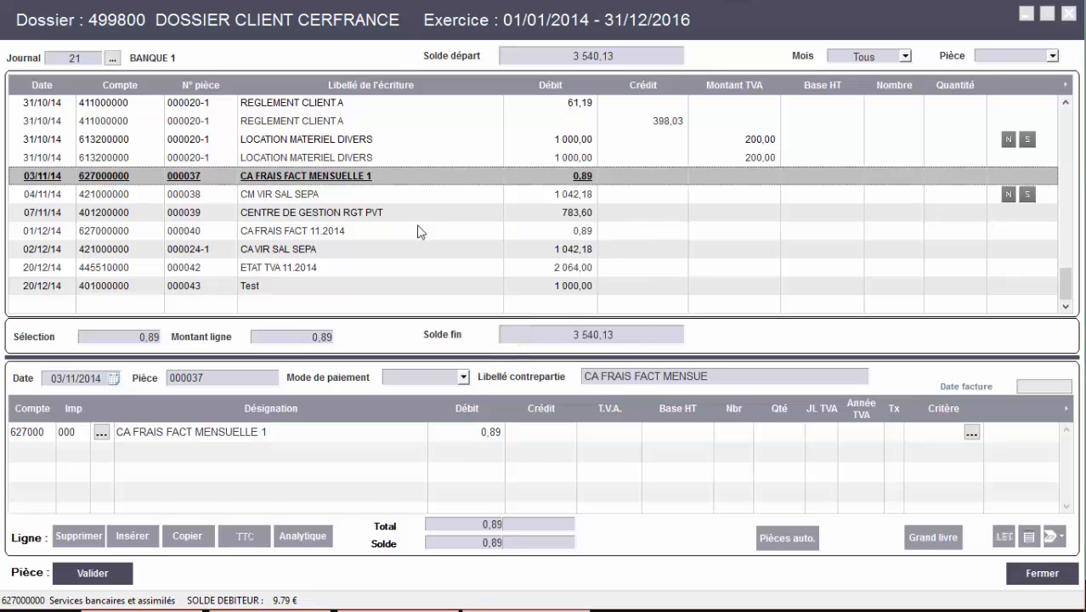
Open the Excel export of the entries table, view the file name and type options, and cancel it
right_click(376, 174)
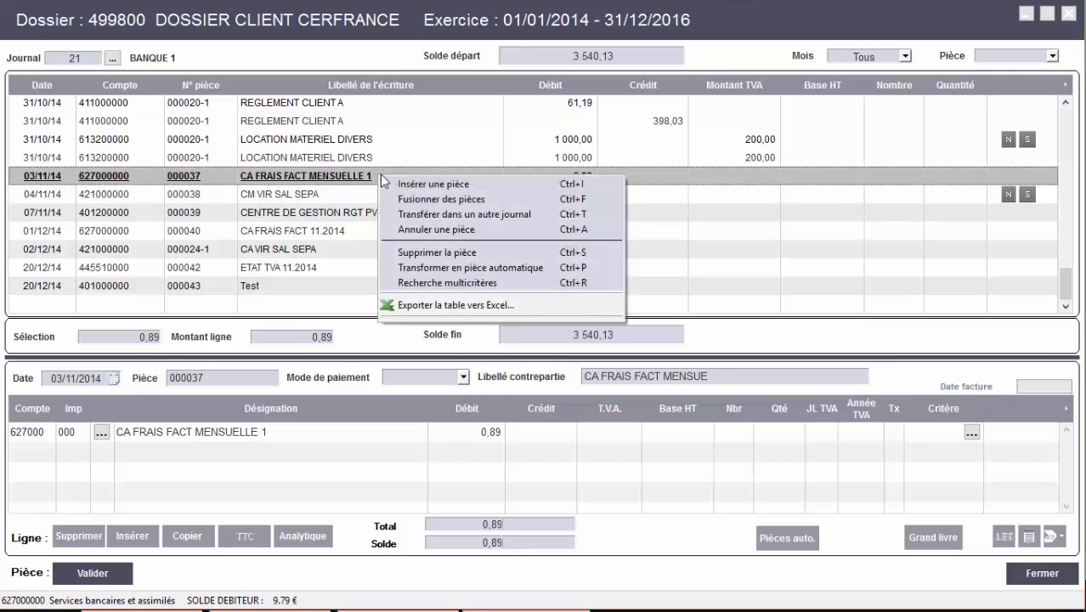
left_click(426, 306)
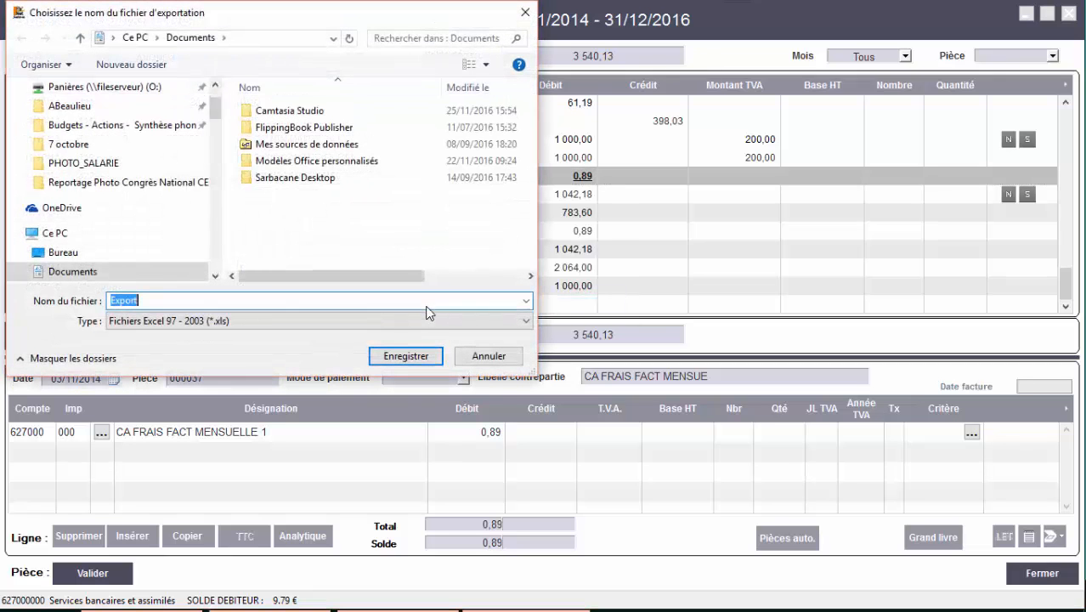
left_click(474, 357)
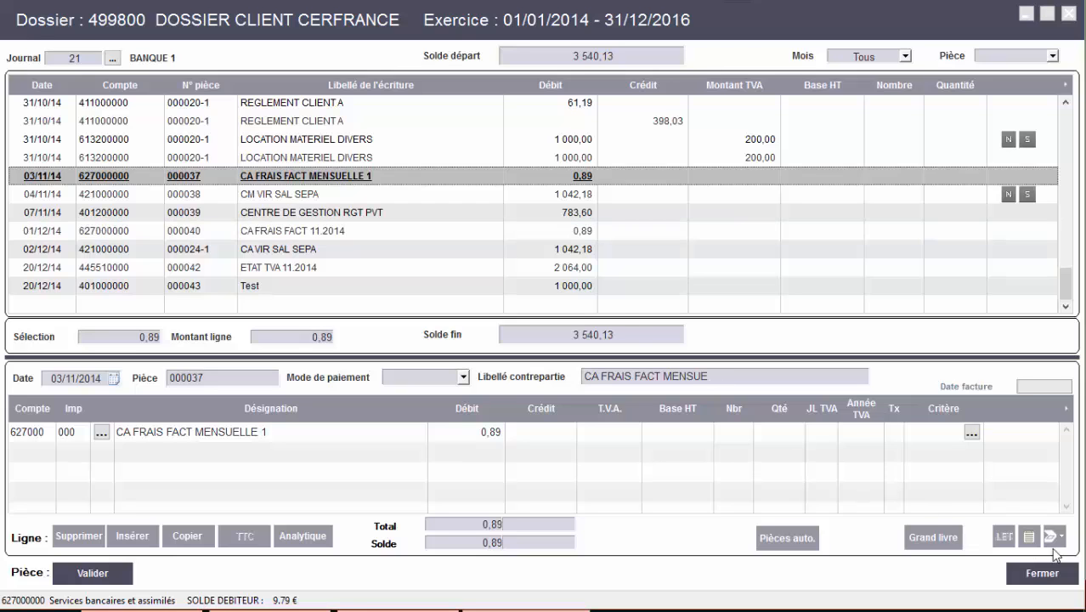
Leave the BANQUE 1 entry screen, open the personalised chart of accounts and browse to the FOURNISSEURS accounts
left_click(1061, 576)
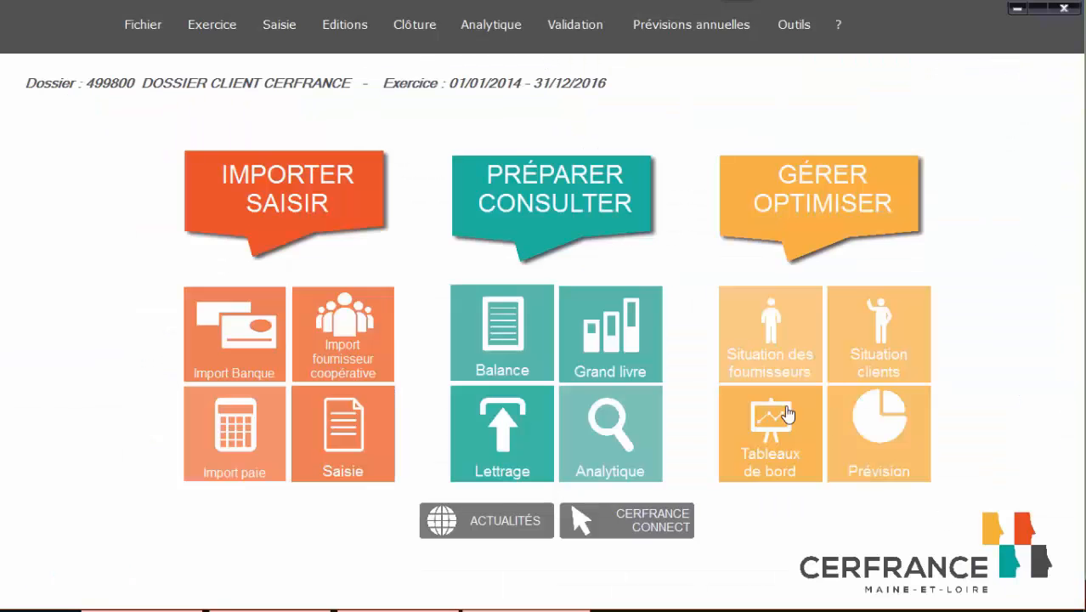
left_click(145, 26)
mouse_move(162, 77)
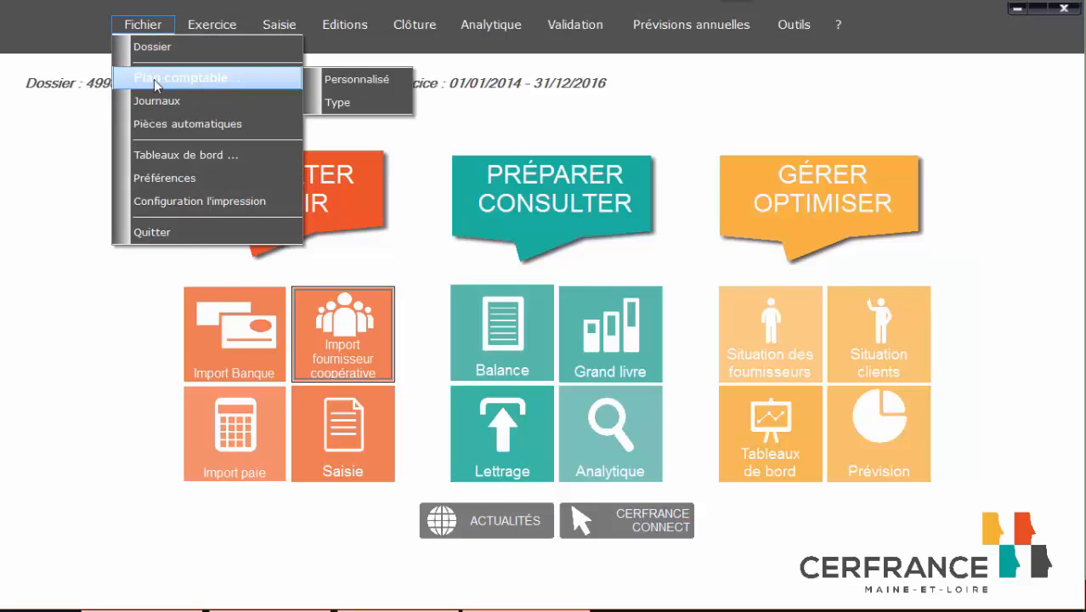
left_click(336, 77)
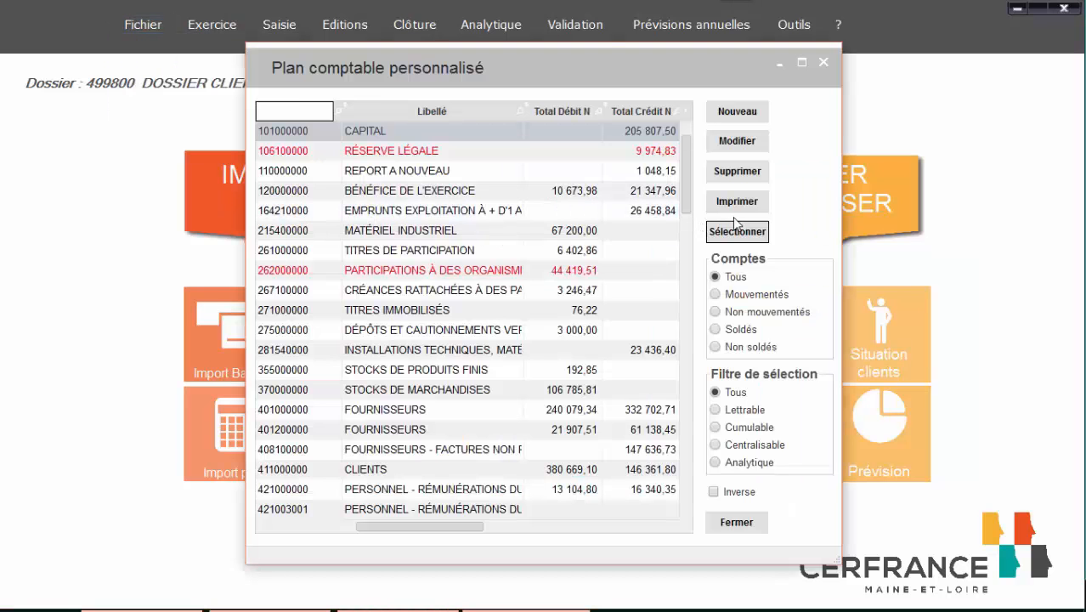
scroll(299, 318, "down", 3)
scroll(302, 335, "down", 5)
scroll(293, 327, "up", 5)
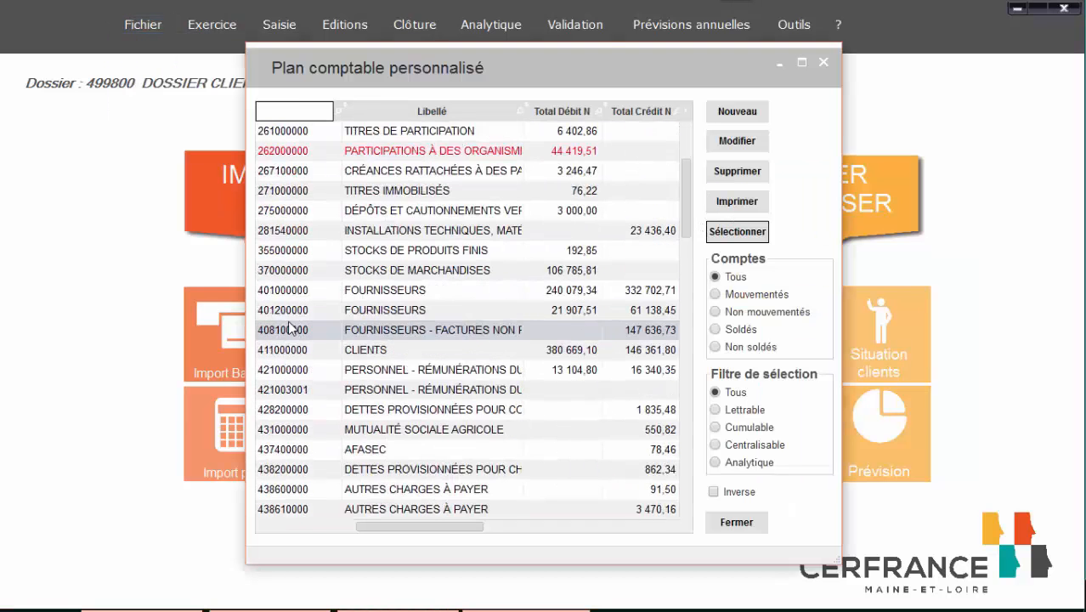
Open the record of supplier account 401200000, check its associated account, and close the record
double_click(284, 310)
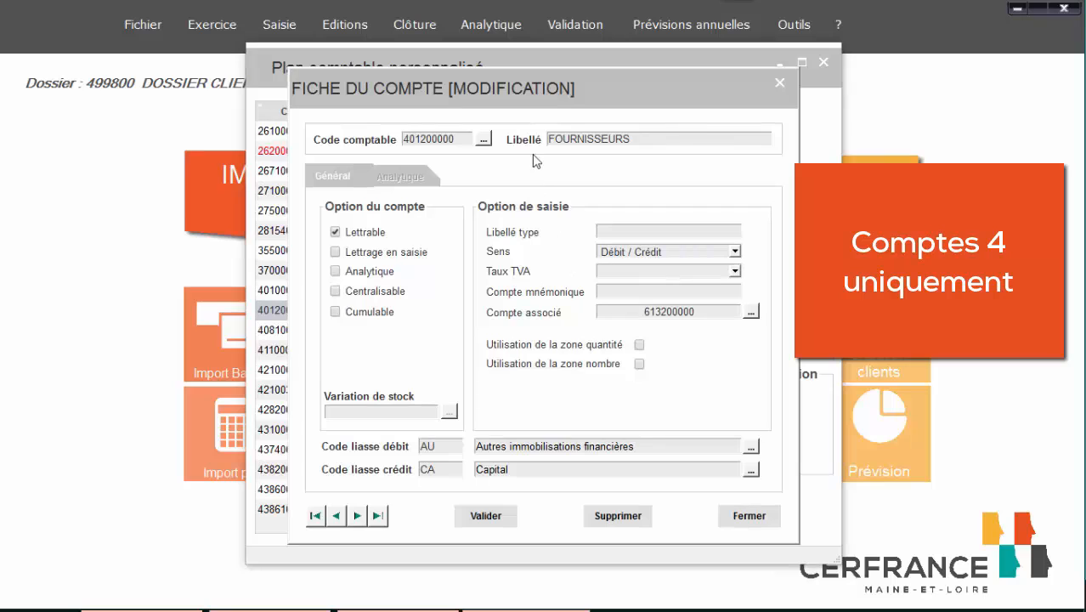
double_click(633, 312)
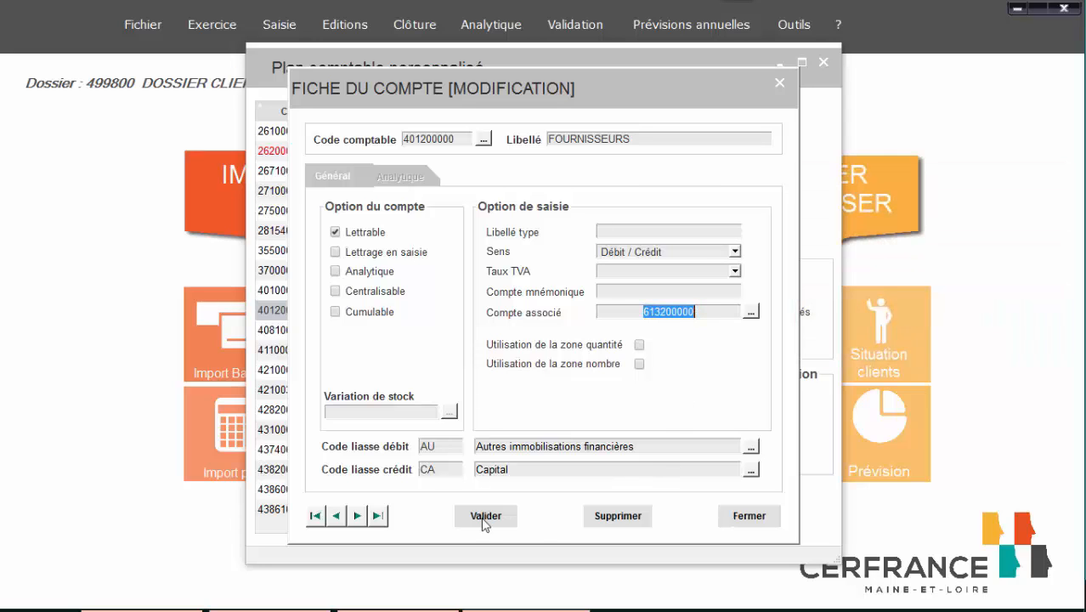
left_click(753, 520)
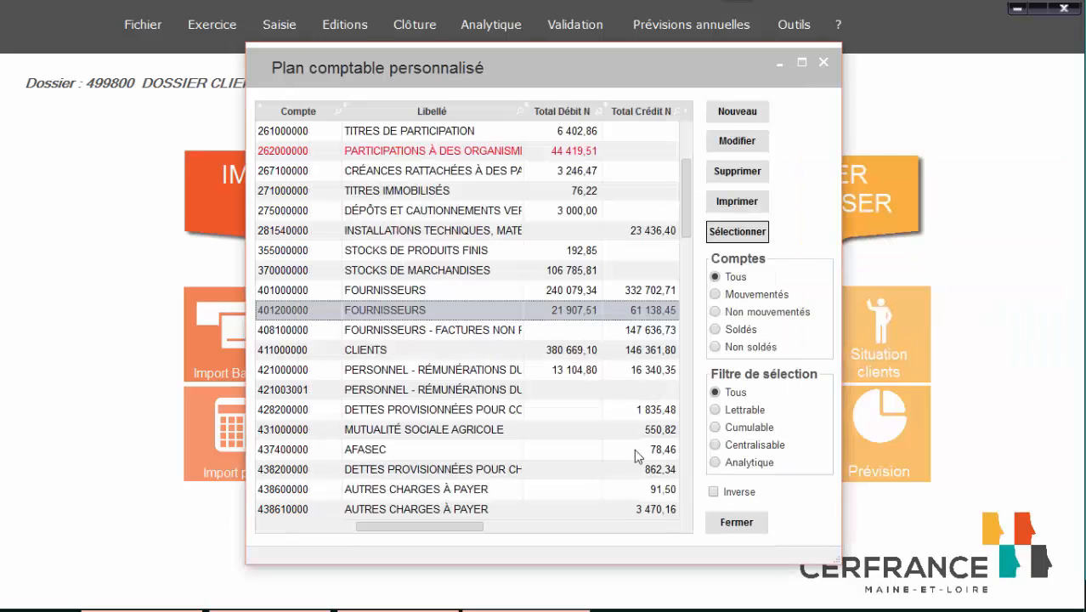
Find the LOCATION MATERIEL account 613200000, check the VAT rate on its record, validate it and close the chart of accounts
left_click(335, 114)
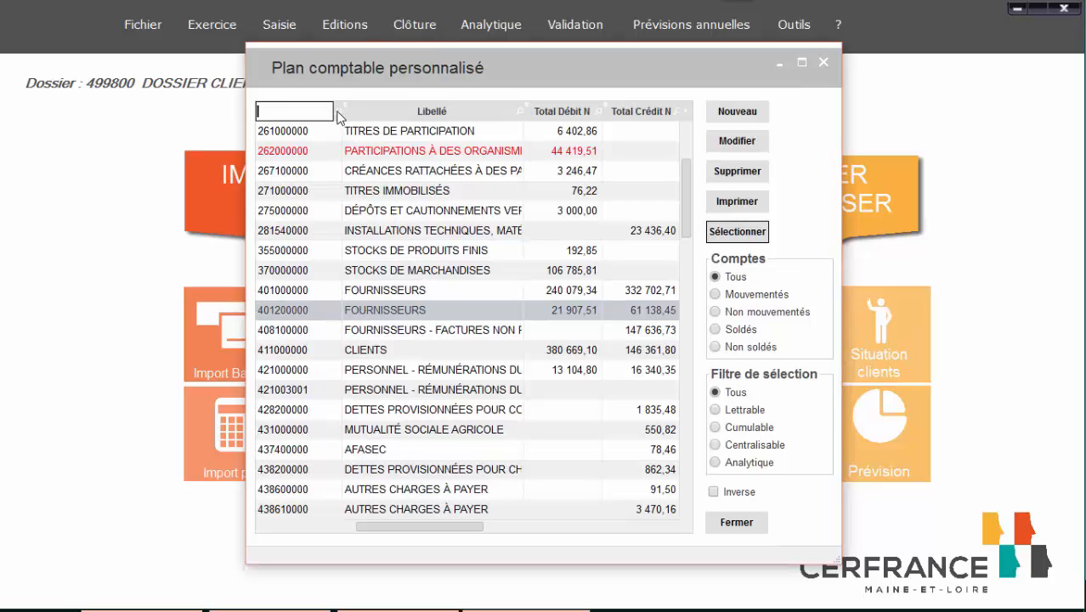
scroll(685, 272, "down", 3)
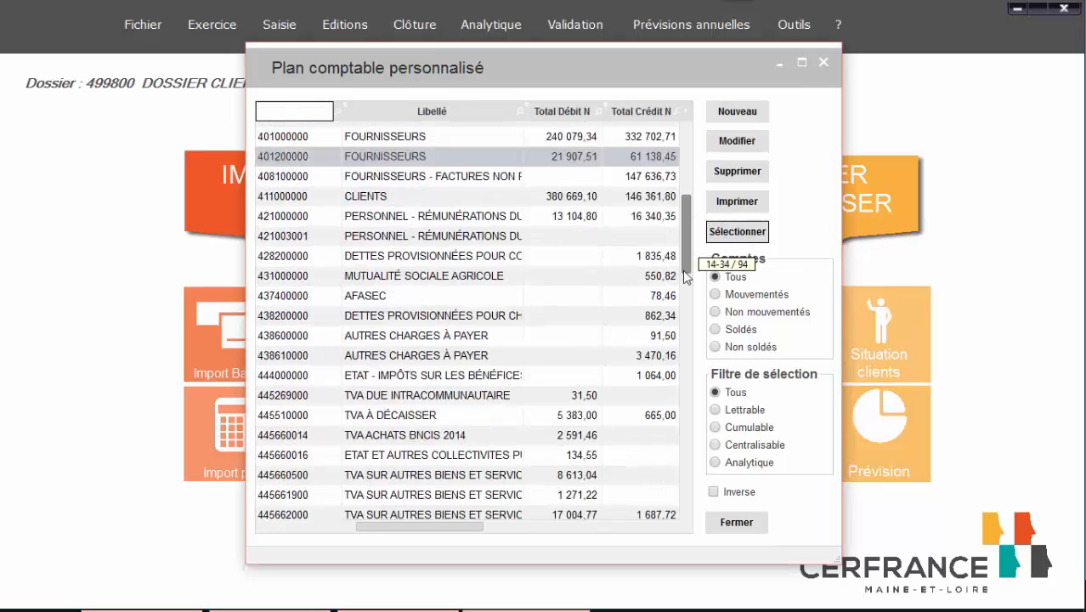
left_click_drag(685, 271, 644, 382)
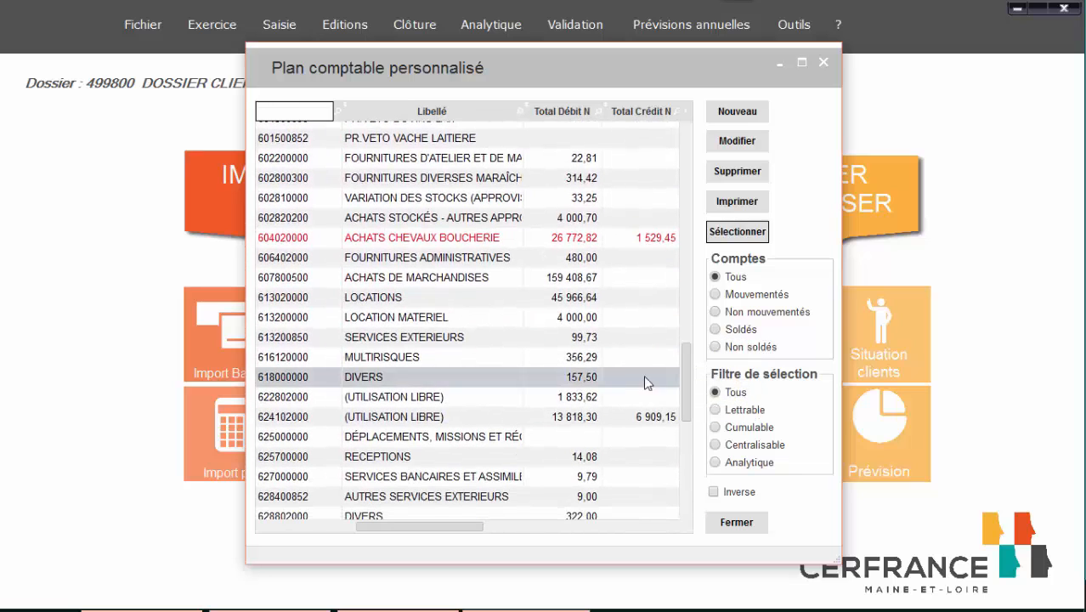
double_click(284, 317)
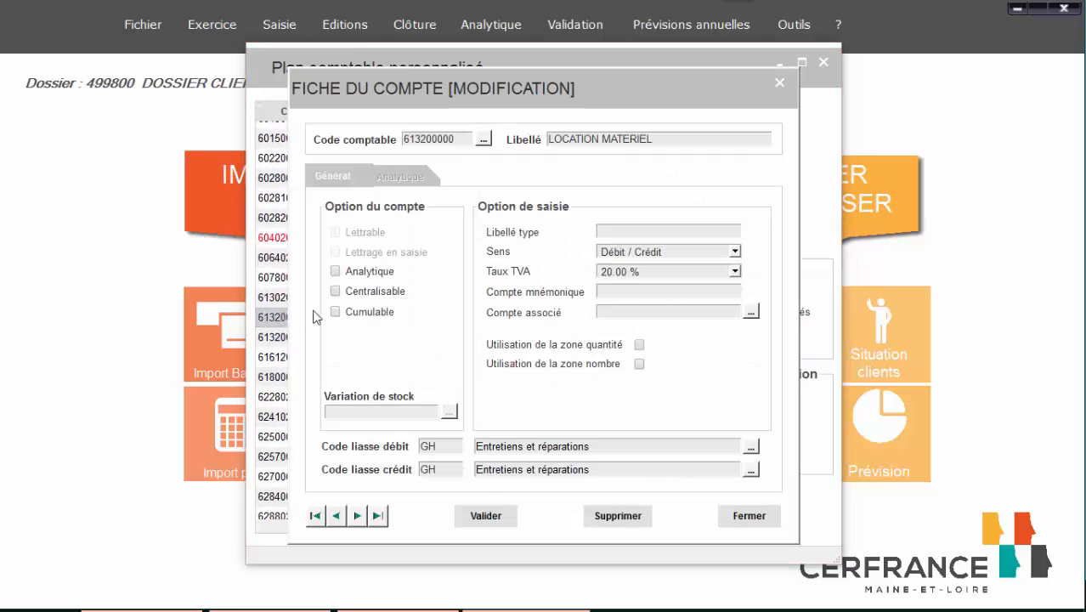
left_click(642, 274)
left_click(642, 276)
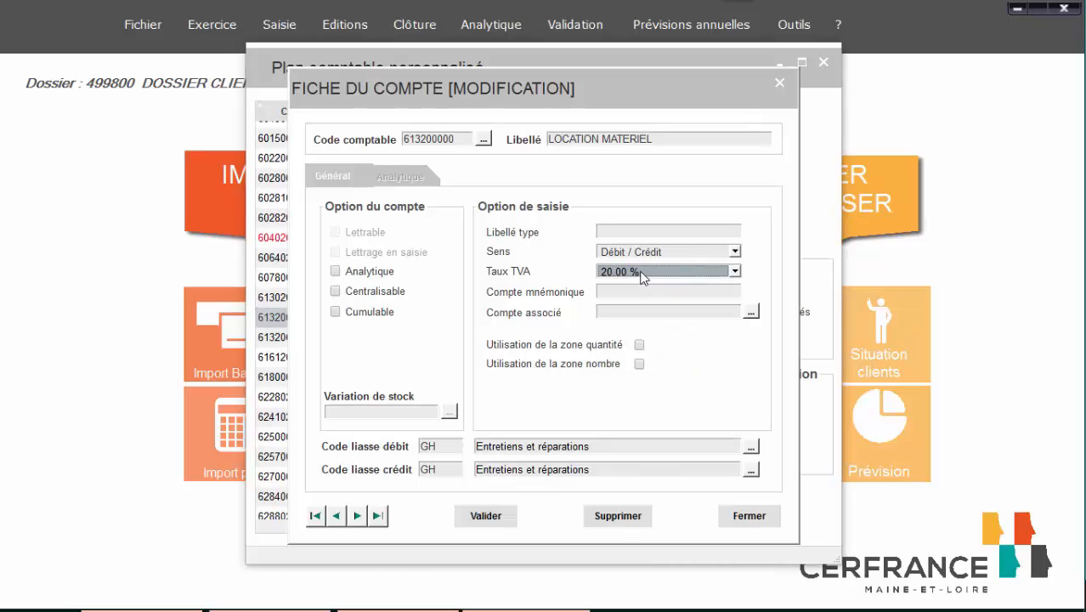
left_click(486, 516)
left_click(713, 522)
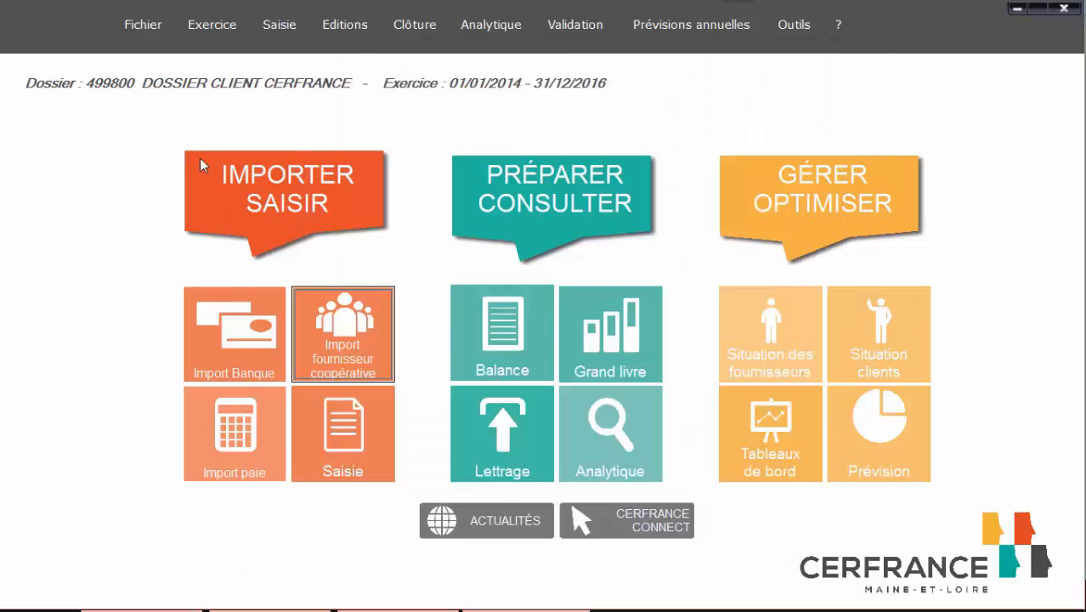
Open the accounting entry screen and load journal 60
left_click(276, 33)
left_click(286, 42)
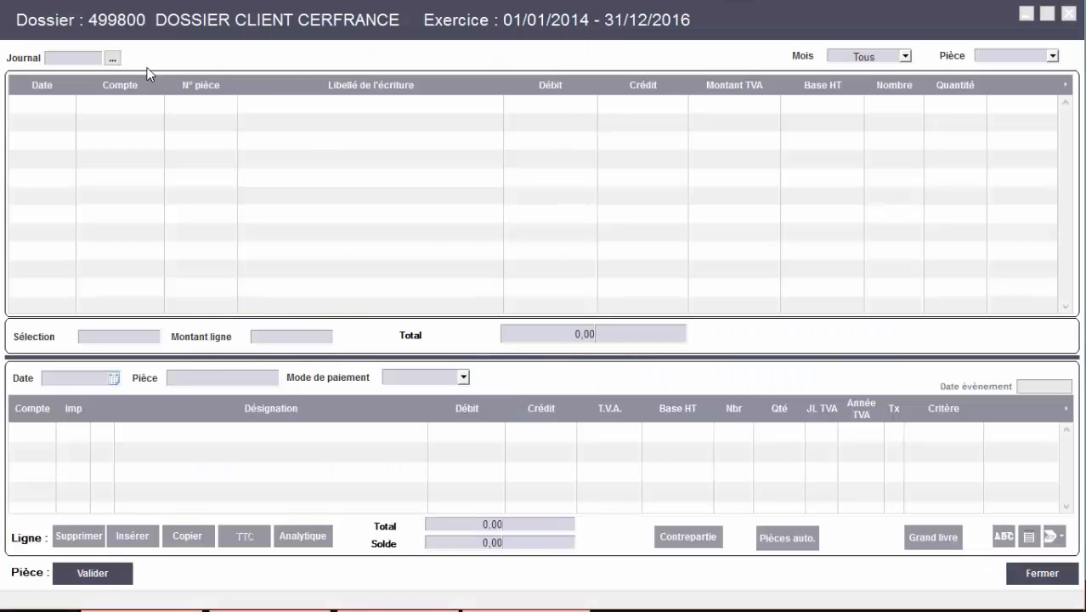
type("60")
key("Tab")
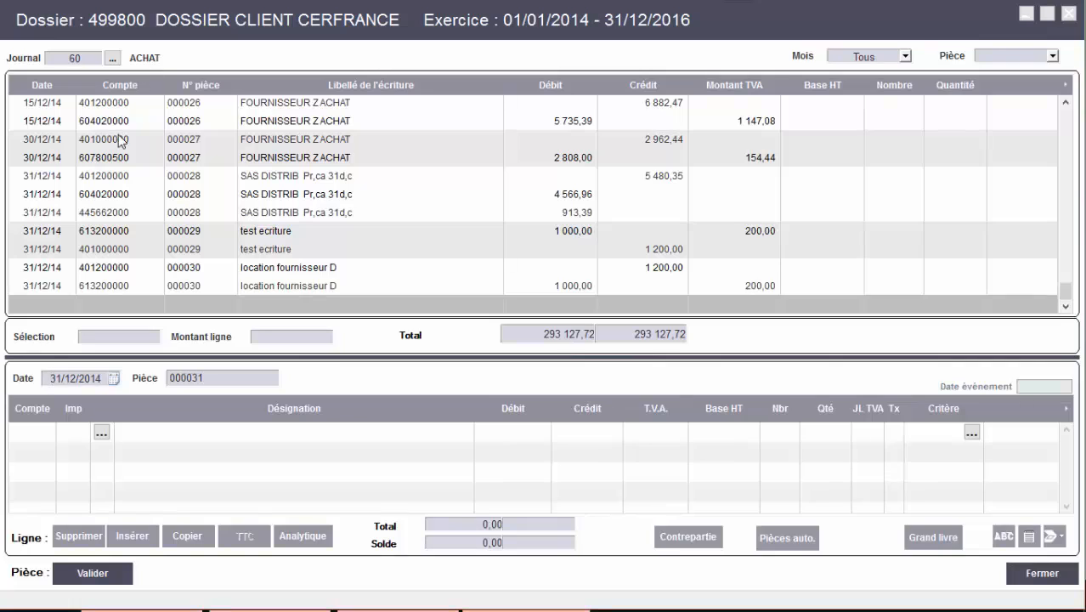
Start a line in the new ACHAT piece on account 401200 with the designation TETS
key("Tab")
key("Tab")
type("401200")
key("Tab")
key("Tab")
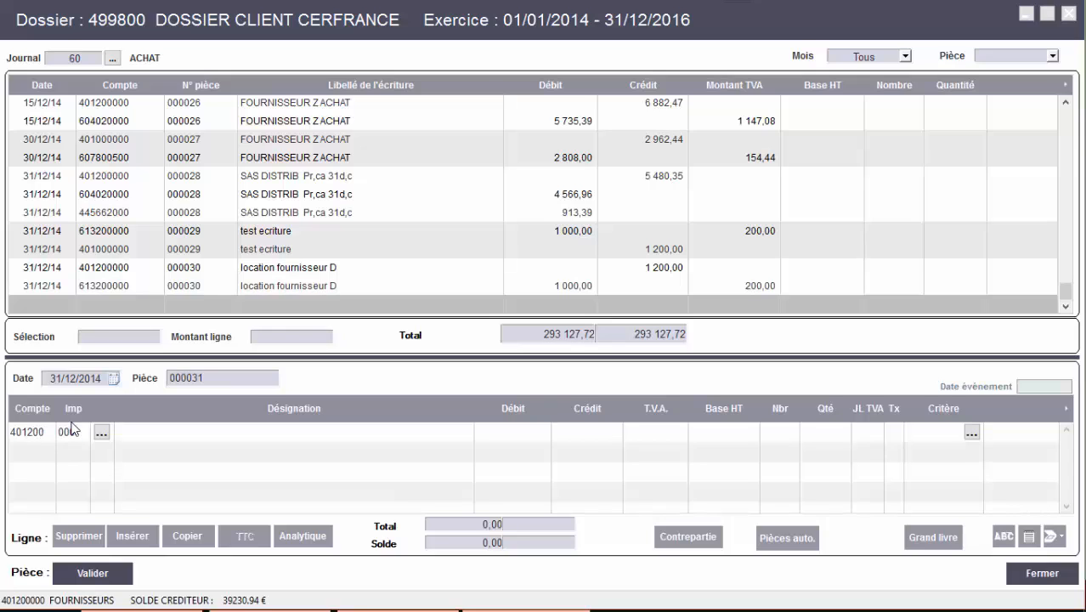
type("TETS")
key("Tab")
Enter a credit of 1200 on the TETS line and record the piece with its associated-account counterpart
type("12")
key("BackSpace")
key("Tab")
type("1200")
key("Return")
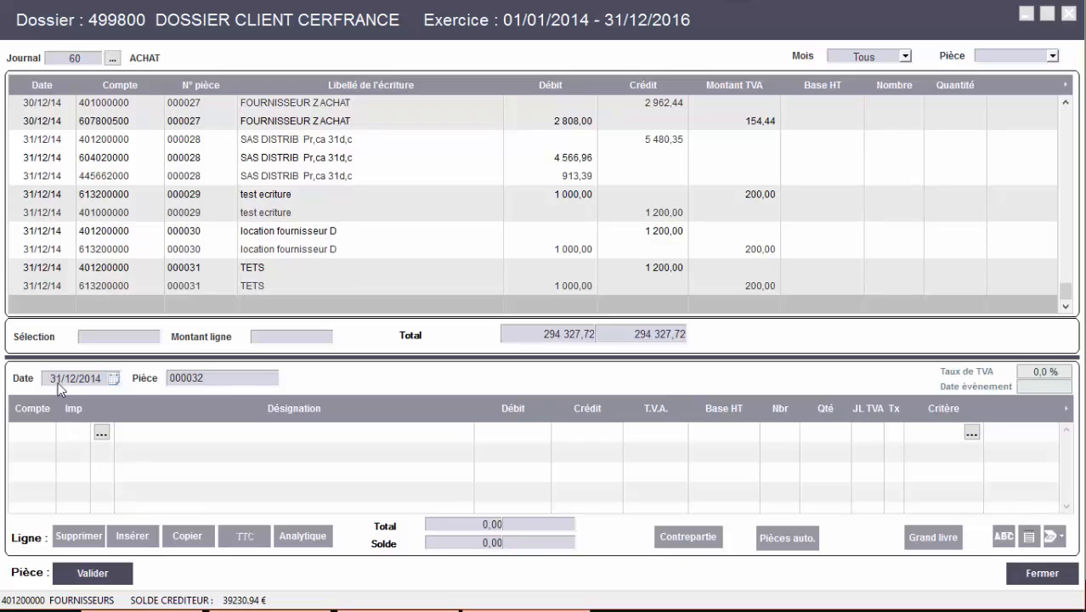